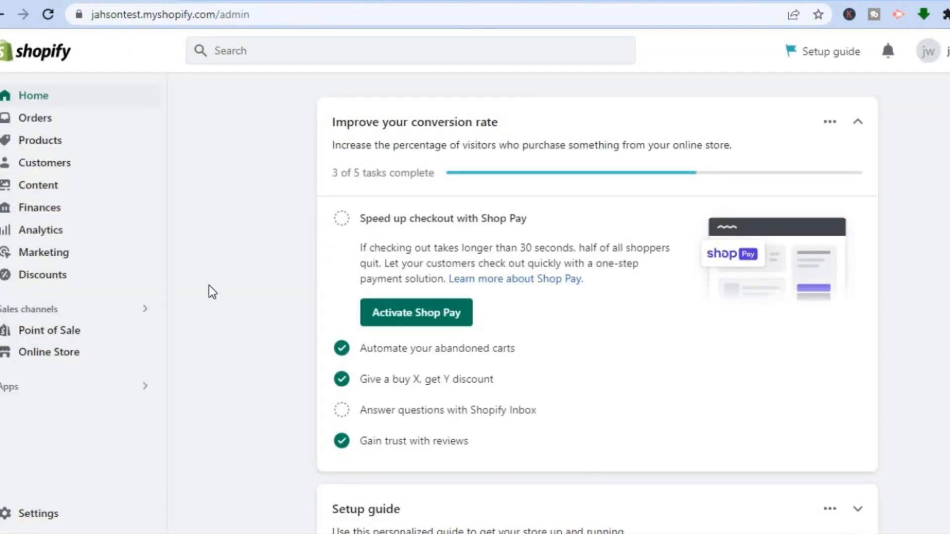
# Step: Open the Dawn theme's code for editing, search its files for "base" and open base.css
pyautogui.click(59, 353)
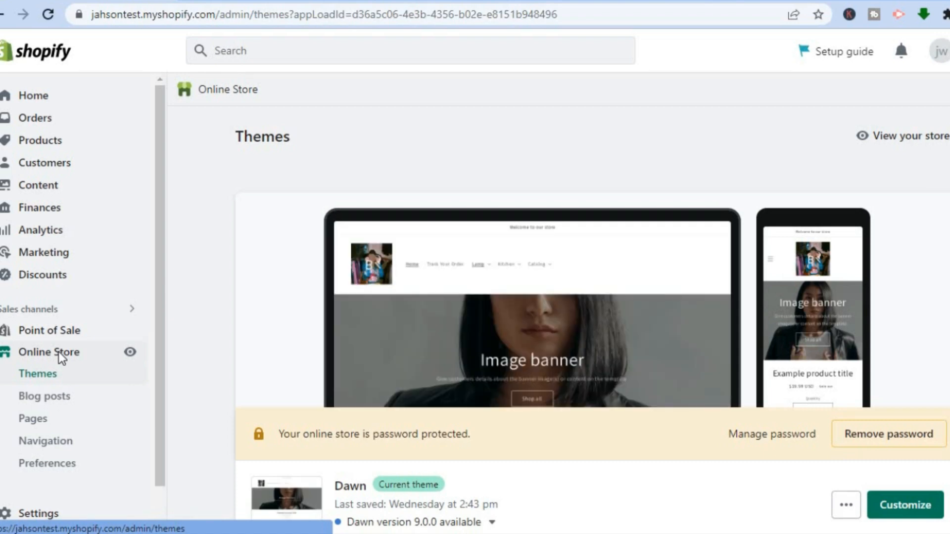
pyautogui.click(845, 505)
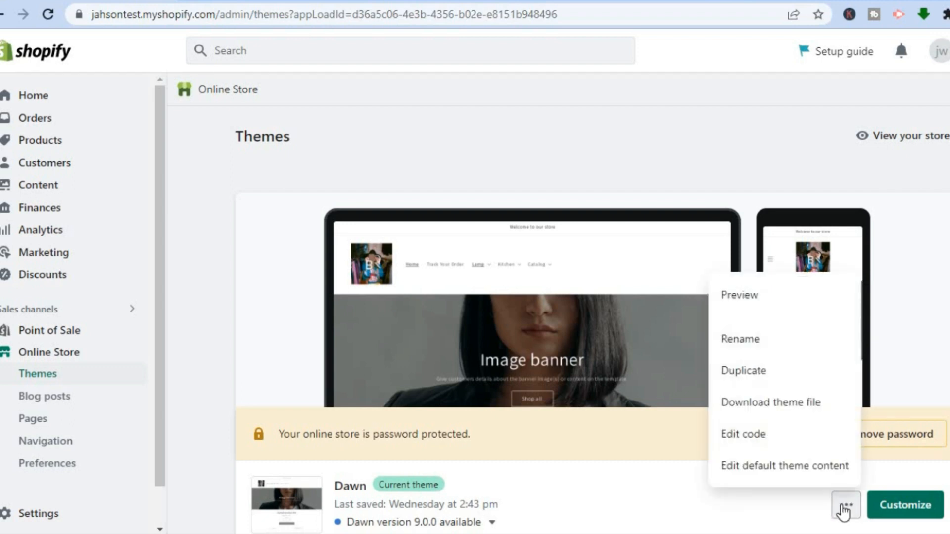
pyautogui.click(762, 435)
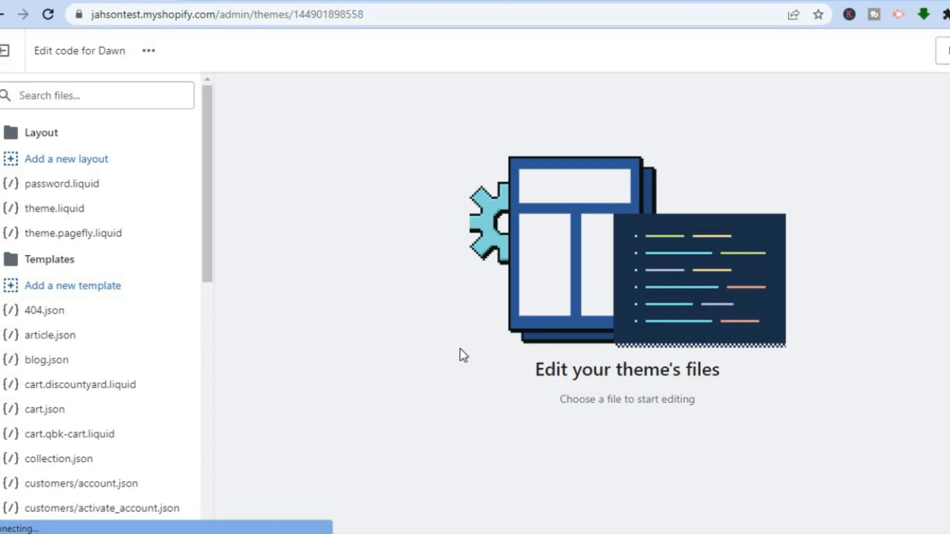
pyautogui.click(120, 94)
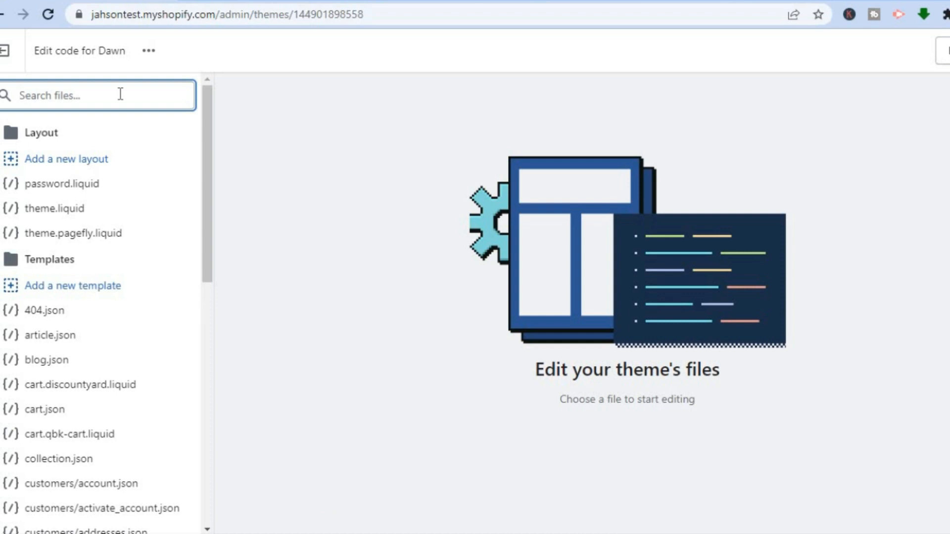
pyautogui.write('base')
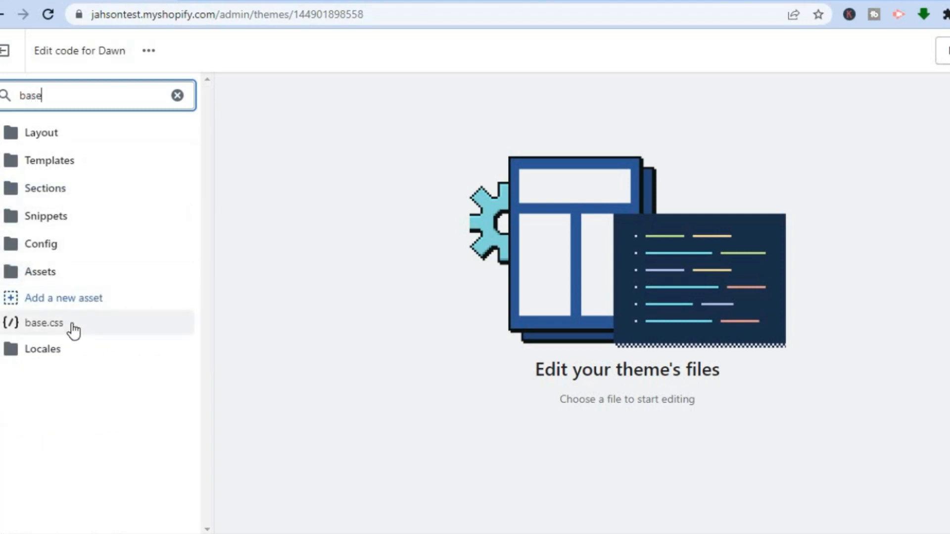
pyautogui.click(44, 323)
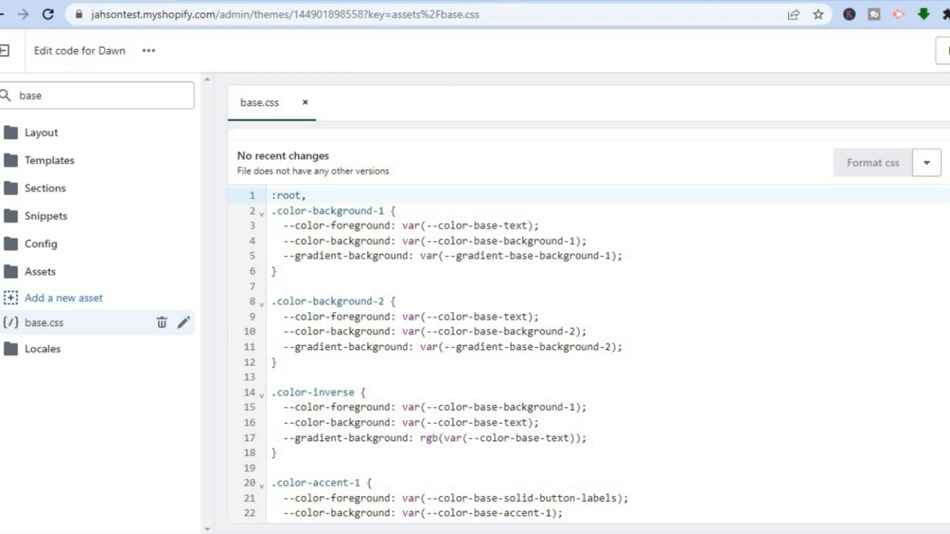
# Step: Copy the header menu hover CSS from the Shopify Community post and paste it above :root at the start of base.css
pyautogui.click(504, 1)
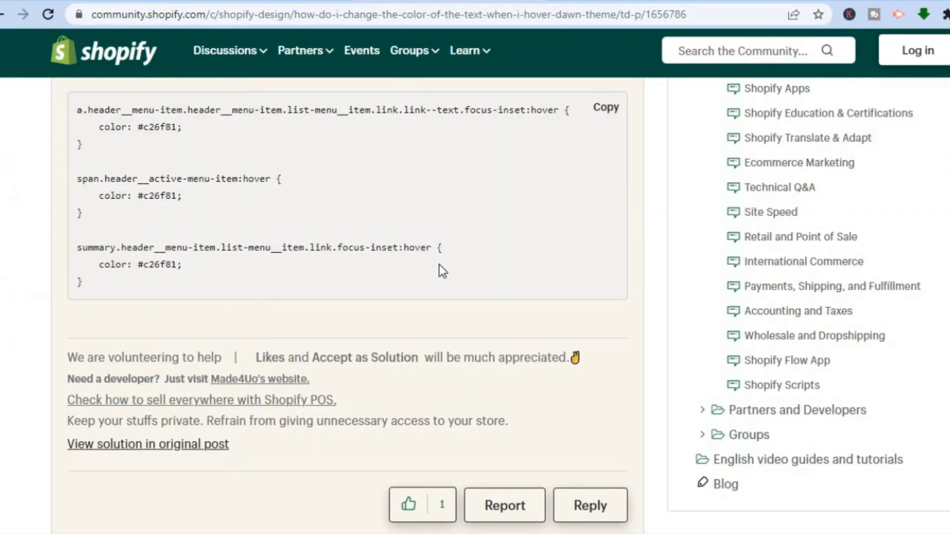
pyautogui.click(603, 113)
pyautogui.click(277, 1)
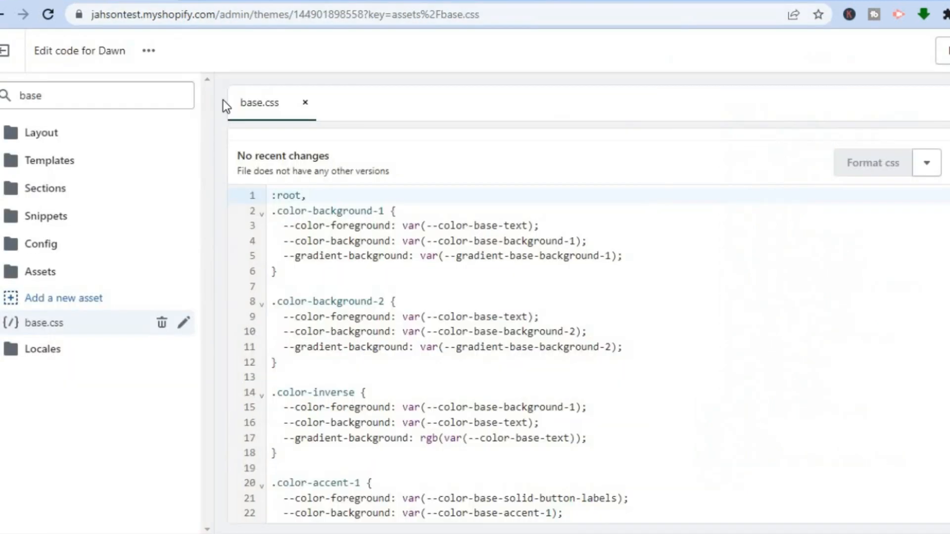
pyautogui.press('Return')
pyautogui.click(276, 195)
pyautogui.rightClick(274, 193)
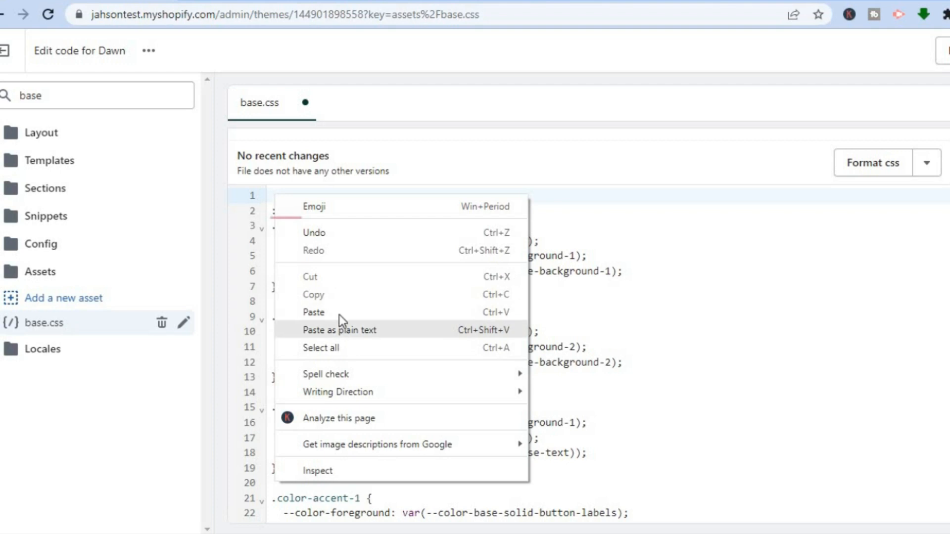
pyautogui.click(339, 311)
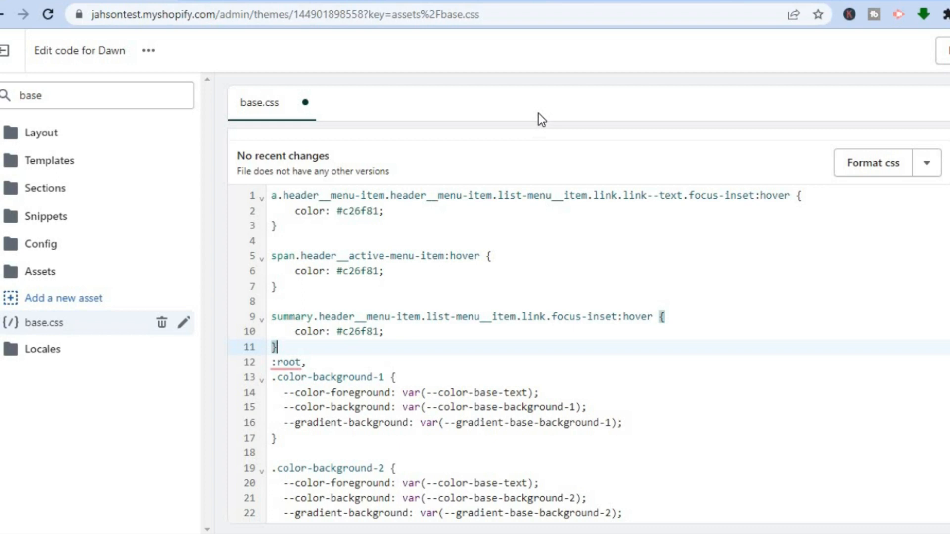
# Step: Switch to color-hex.com, choose the blue #2986cc in the color picker and copy its hex code
pyautogui.click(544, 1)
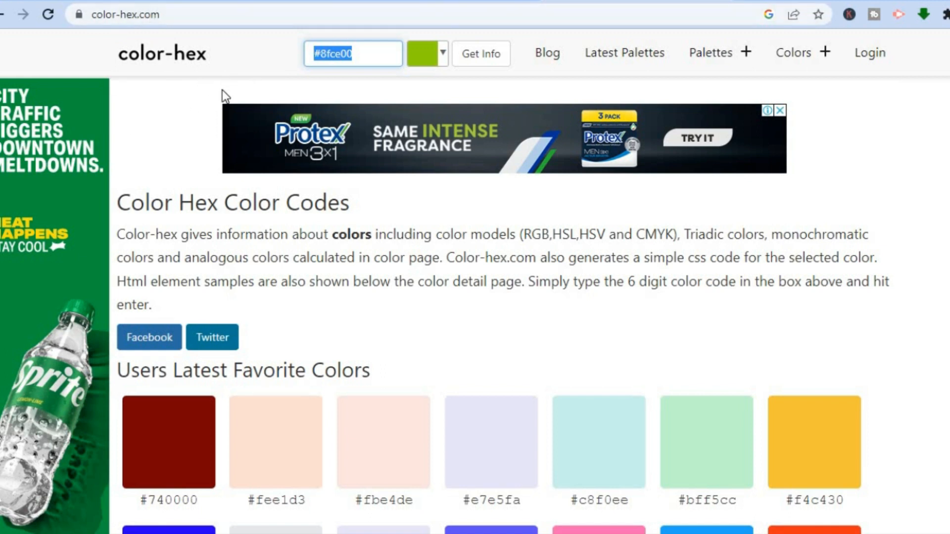
pyautogui.click(440, 57)
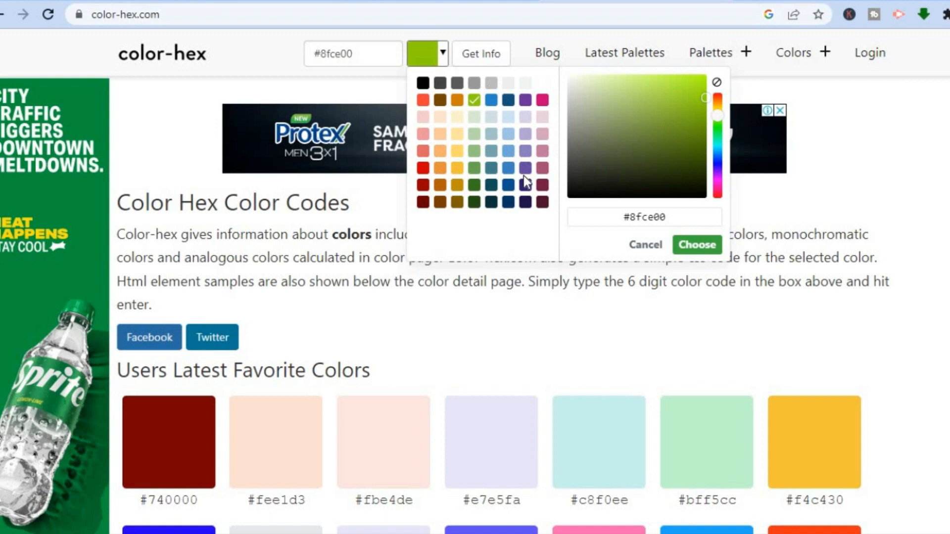
pyautogui.click(491, 101)
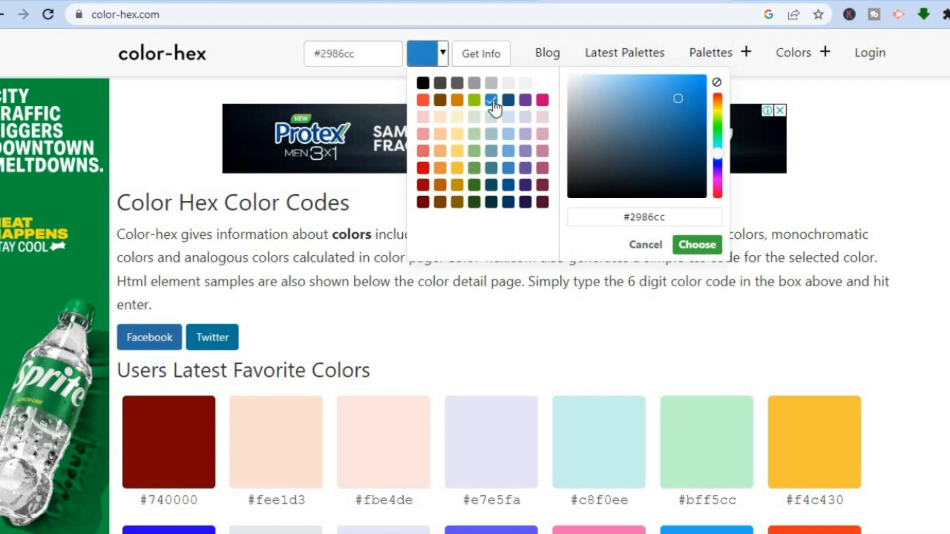
pyautogui.click(704, 248)
pyautogui.click(378, 60)
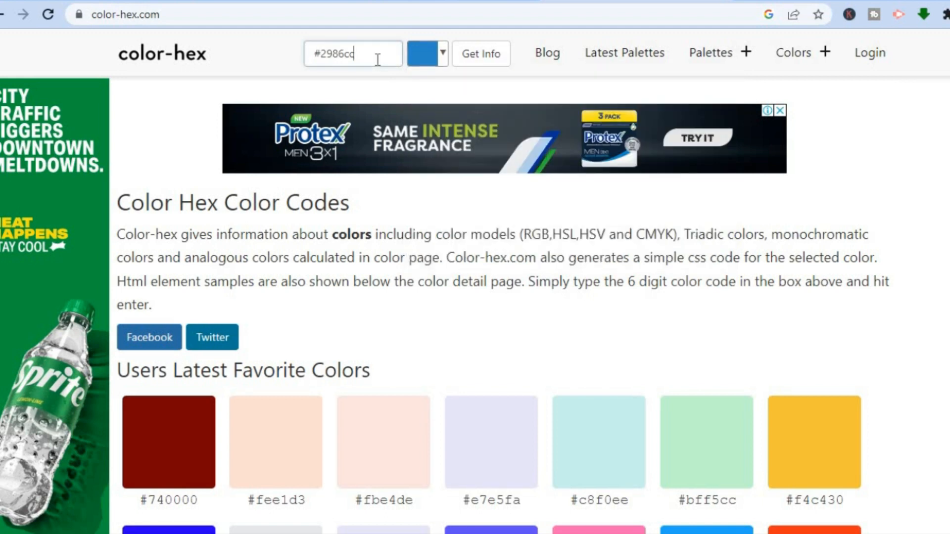
pyautogui.moveTo(361, 59); pyautogui.dragTo(304, 59)
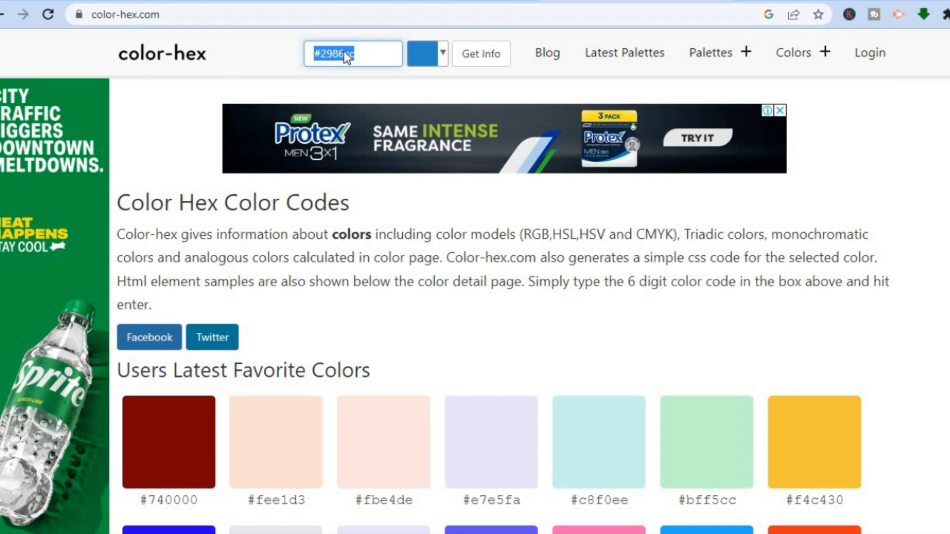
pyautogui.rightClick(343, 51)
pyautogui.click(388, 113)
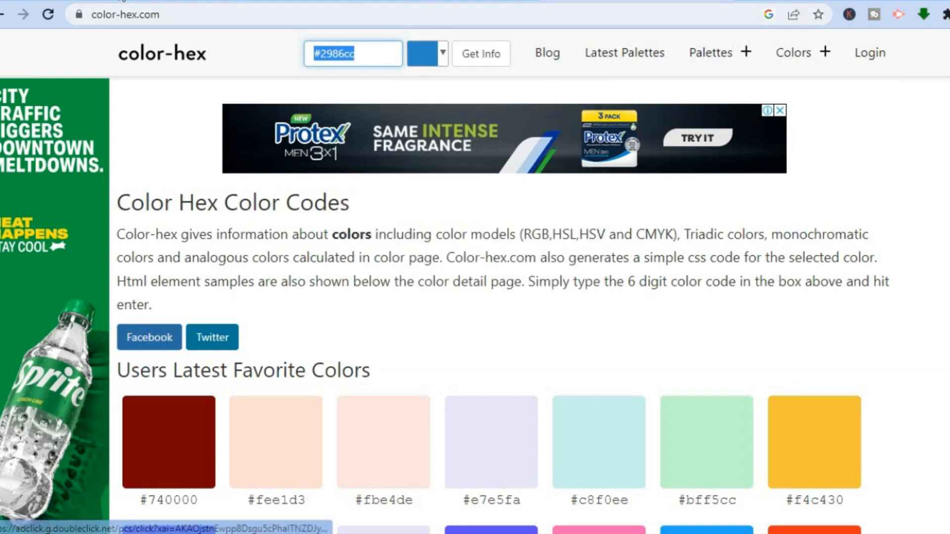
# Step: Back in base.css, set the color in all three header menu hover rules to #2986cc and save the file
pyautogui.click(119, 1)
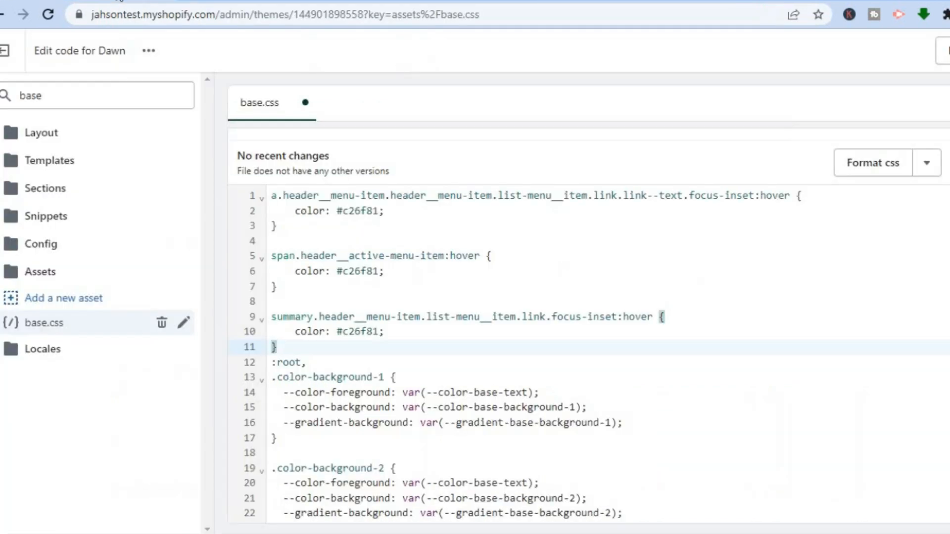
pyautogui.moveTo(379, 211); pyautogui.dragTo(337, 212)
pyautogui.rightClick(351, 212)
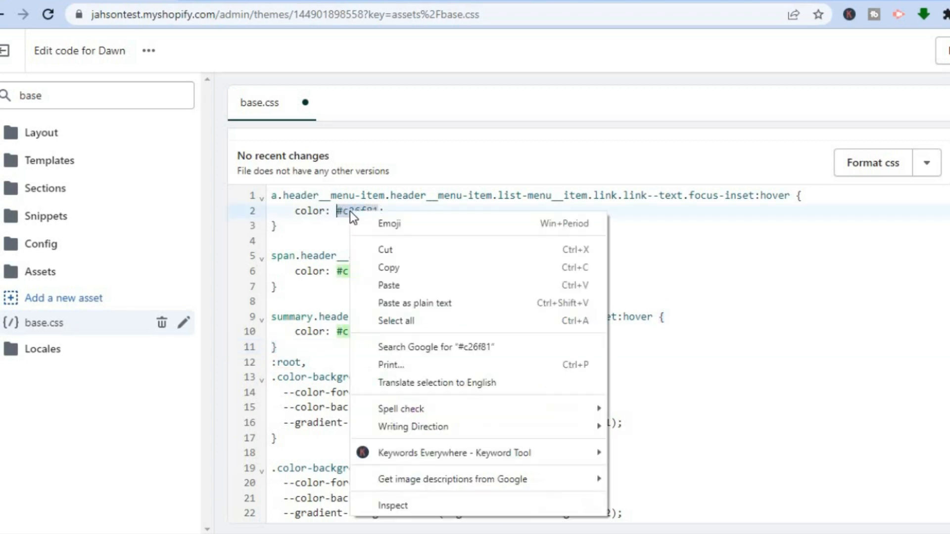
pyautogui.click(401, 283)
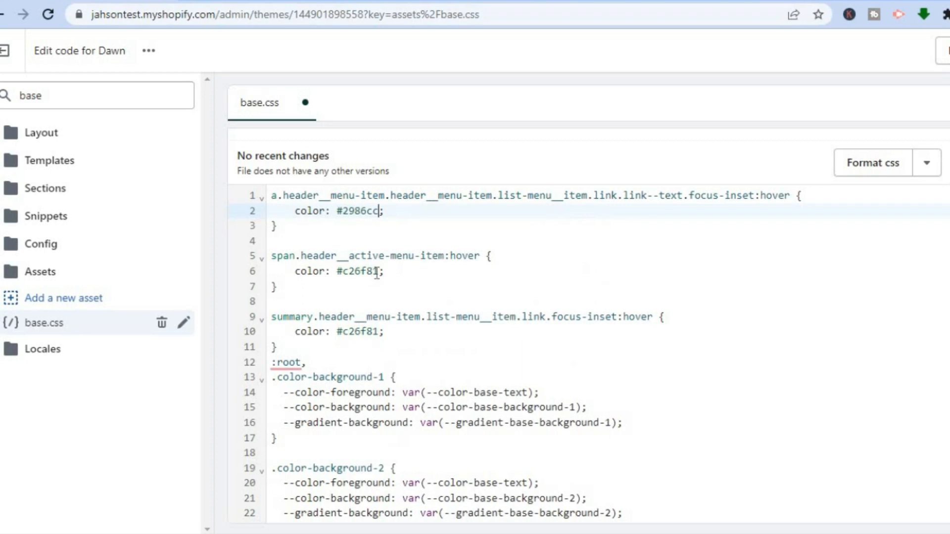
pyautogui.moveTo(379, 272); pyautogui.dragTo(337, 271)
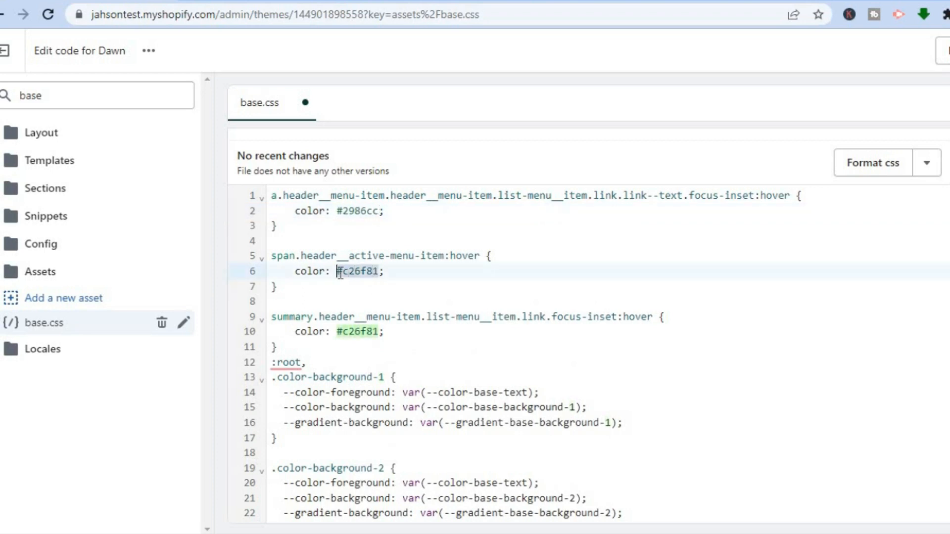
pyautogui.rightClick(340, 272)
pyautogui.click(383, 308)
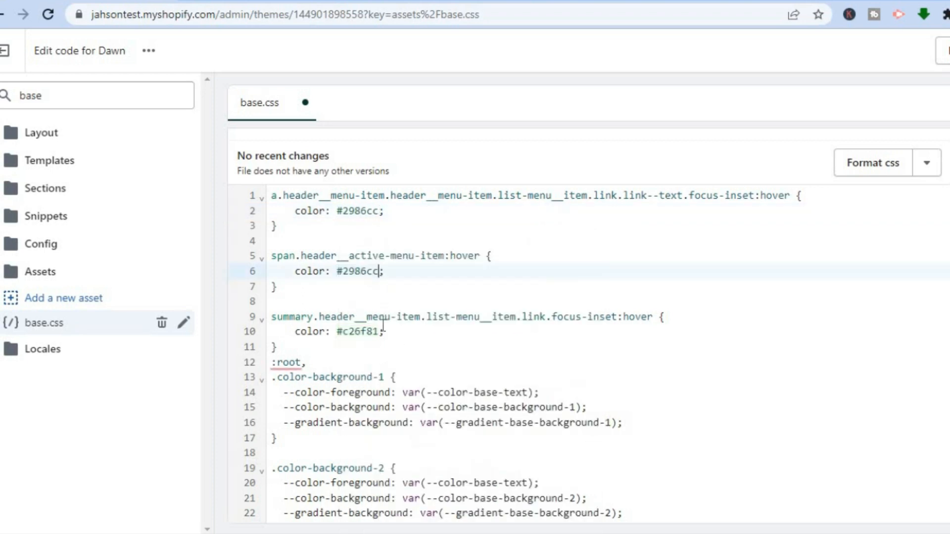
pyautogui.moveTo(379, 334); pyautogui.dragTo(336, 331)
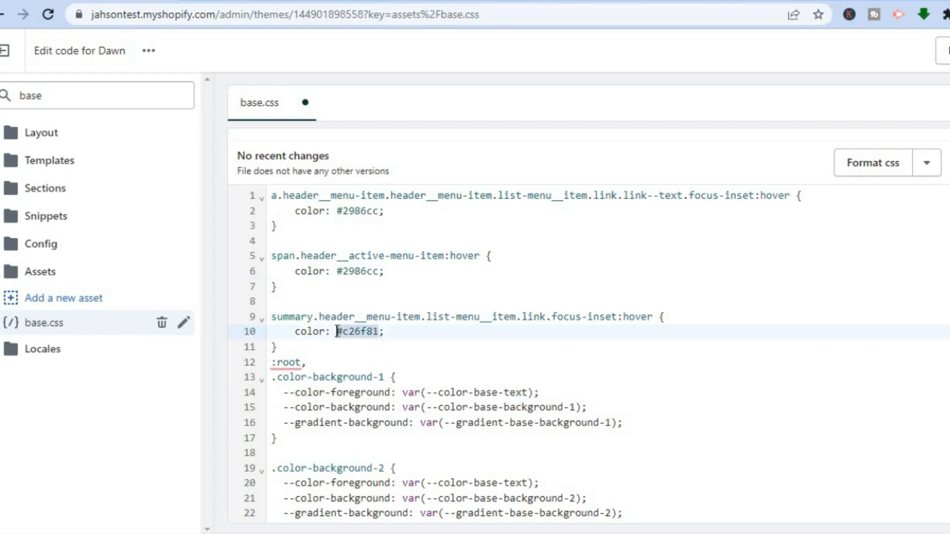
pyautogui.rightClick(344, 331)
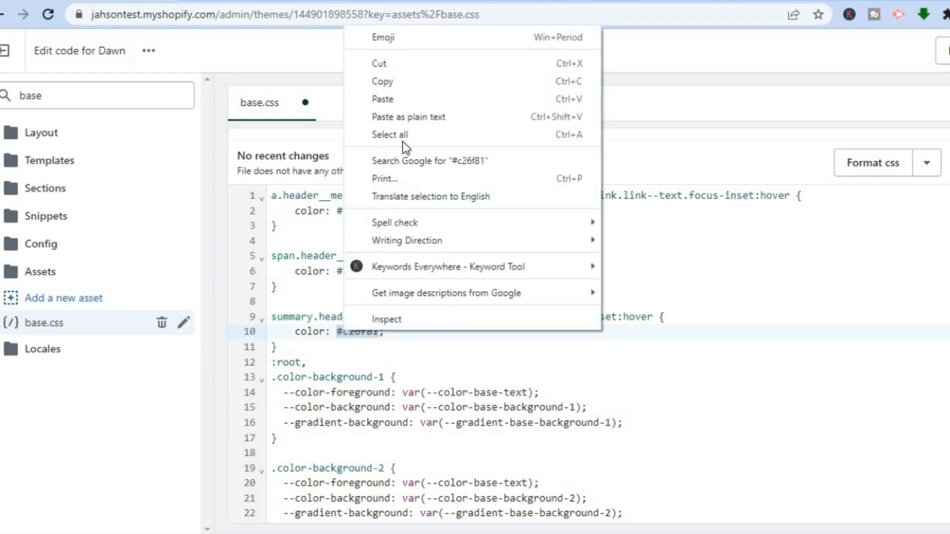
pyautogui.click(402, 93)
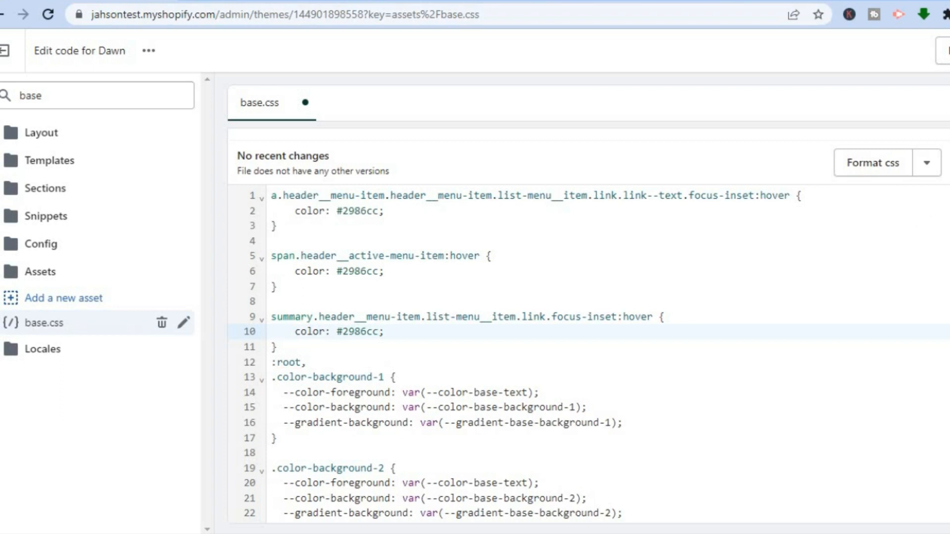
pyautogui.hotkey('ctrl', 's')
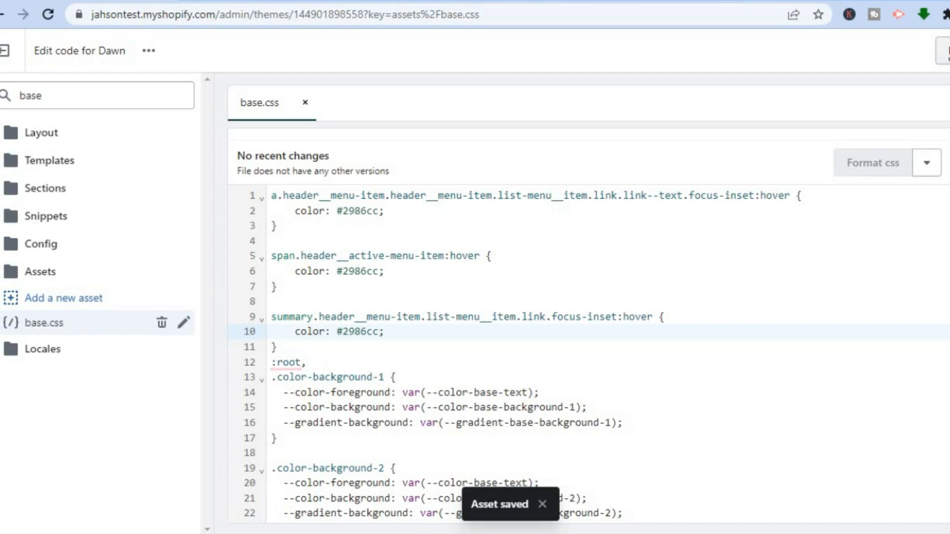
# Step: Preview the store in a new tab and check the hover color on the header menu items, including Kitchen, Lamp and Catalog
pyautogui.rightClick(944, 51)
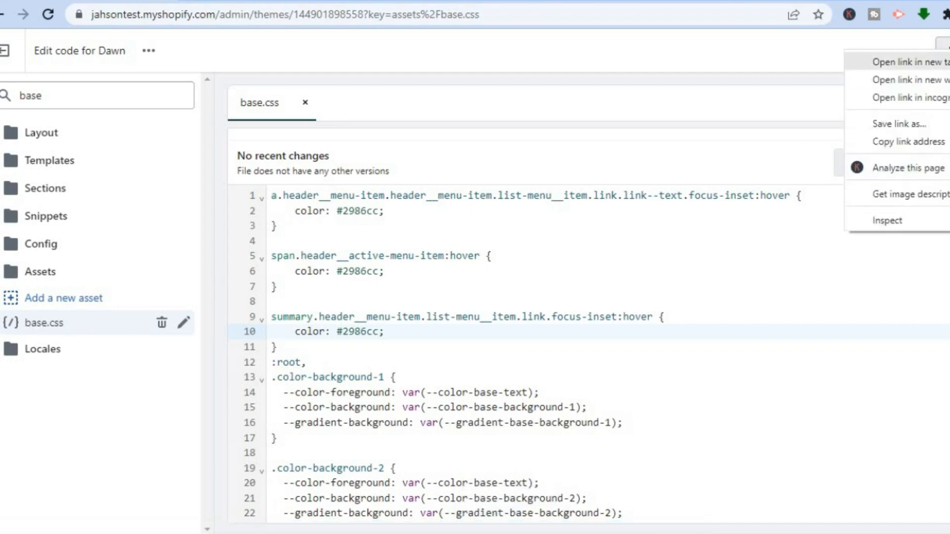
pyautogui.click(907, 61)
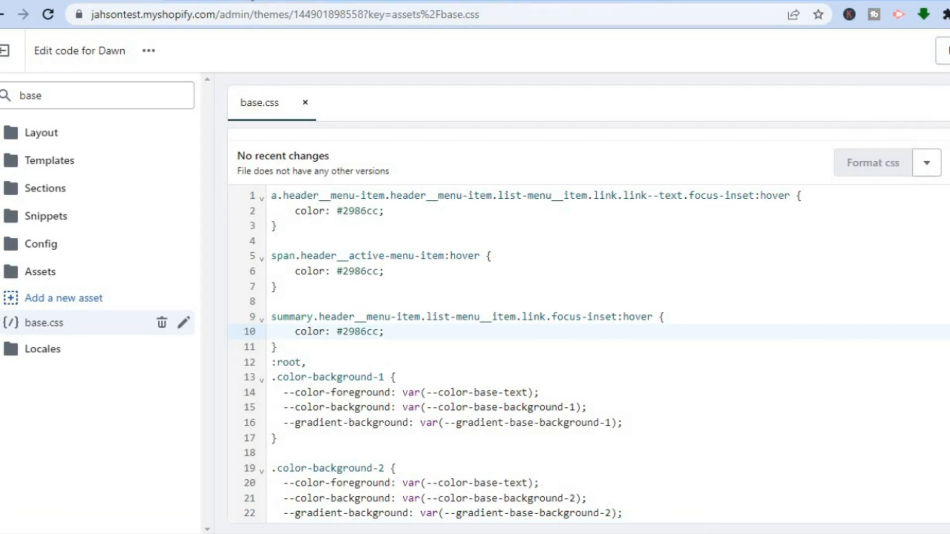
pyautogui.click(252, 1)
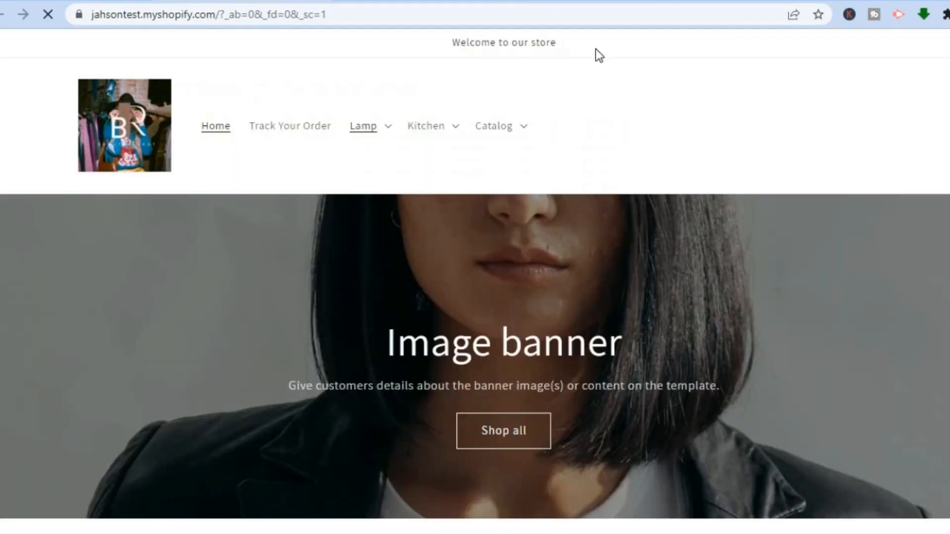
pyautogui.click(699, 1)
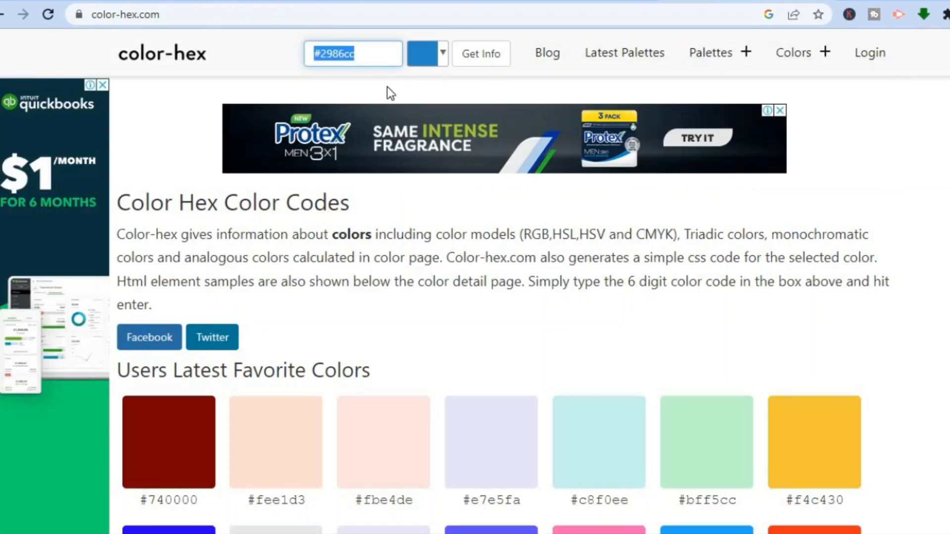
pyautogui.click(236, 1)
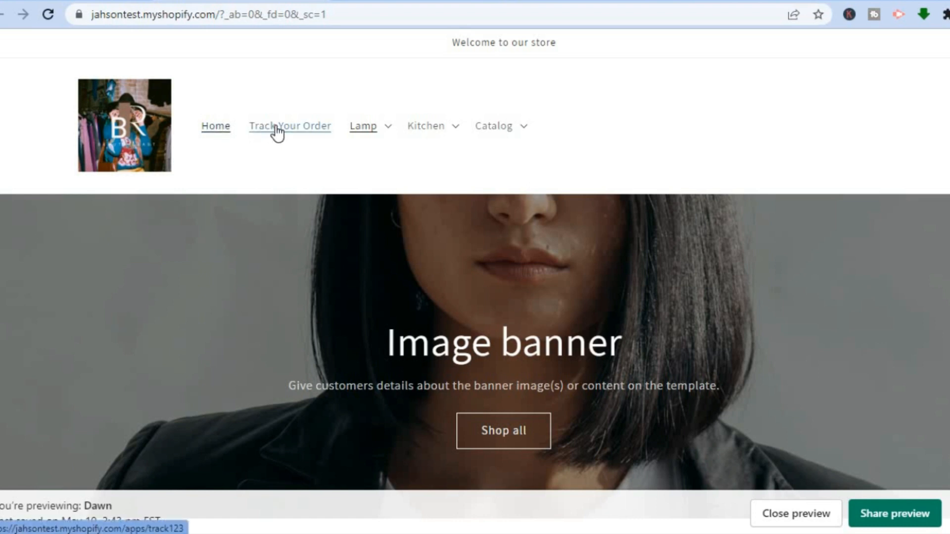
pyautogui.click(428, 130)
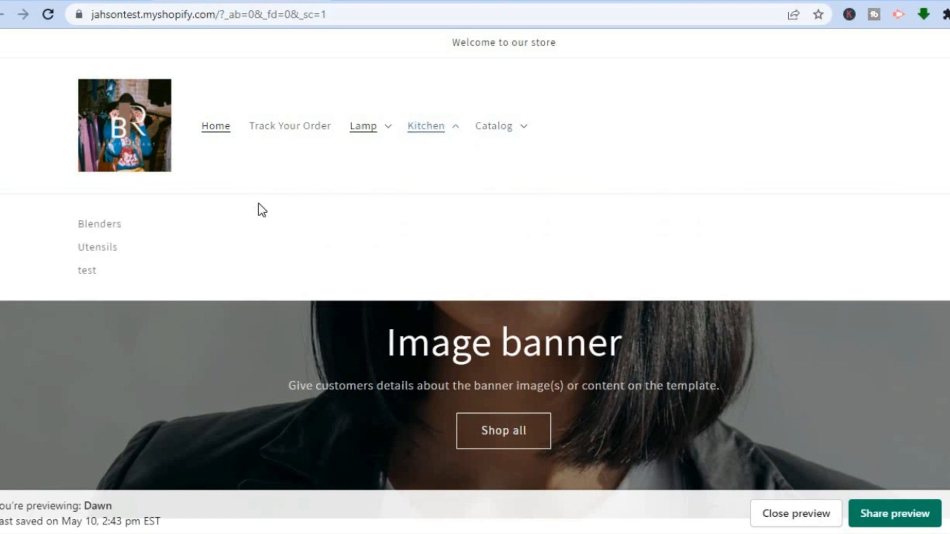
pyautogui.click(364, 130)
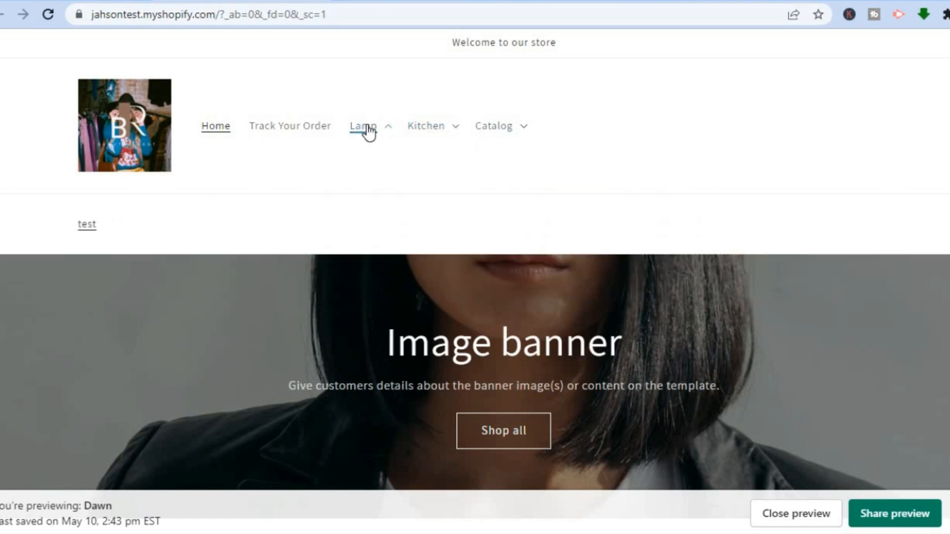
pyautogui.click(515, 128)
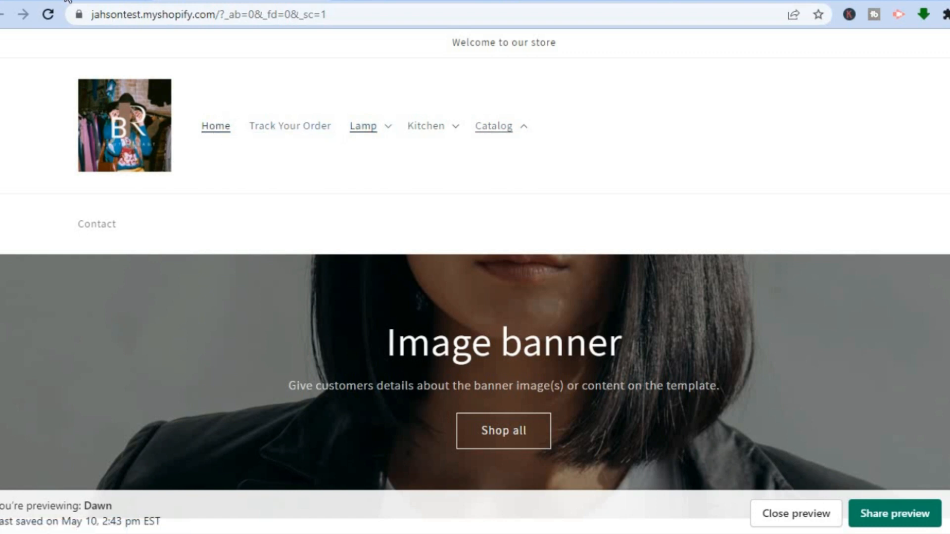
# Step: Return to base.css and exit the code editor to the Themes page
pyautogui.click(92, 1)
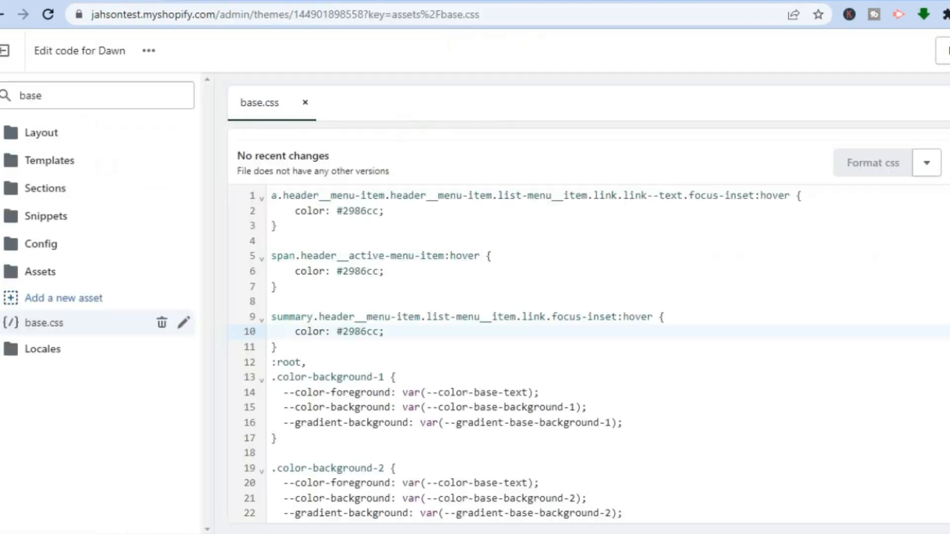
pyautogui.click(14, 54)
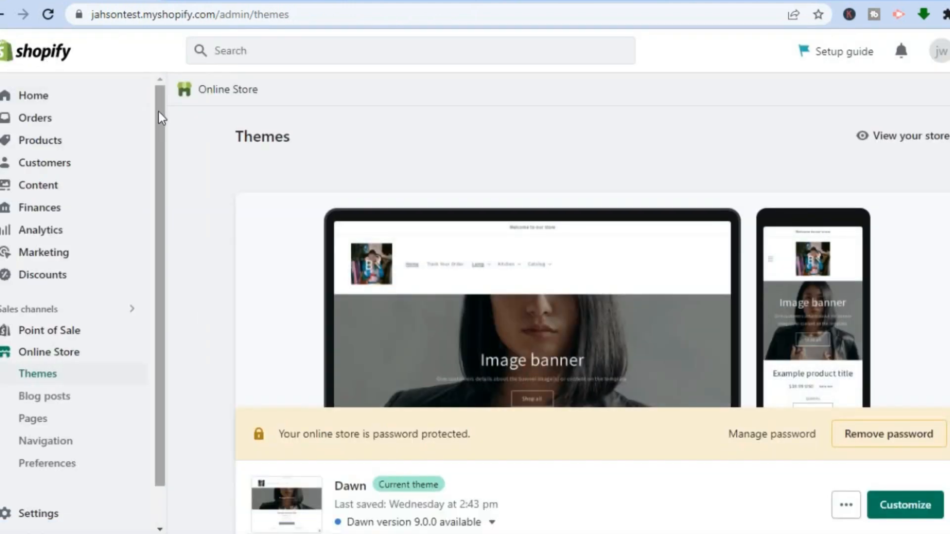
# Step: Open the Main menu from the online store's navigation settings and review its menu items
pyautogui.scroll(-1, 158, 182)
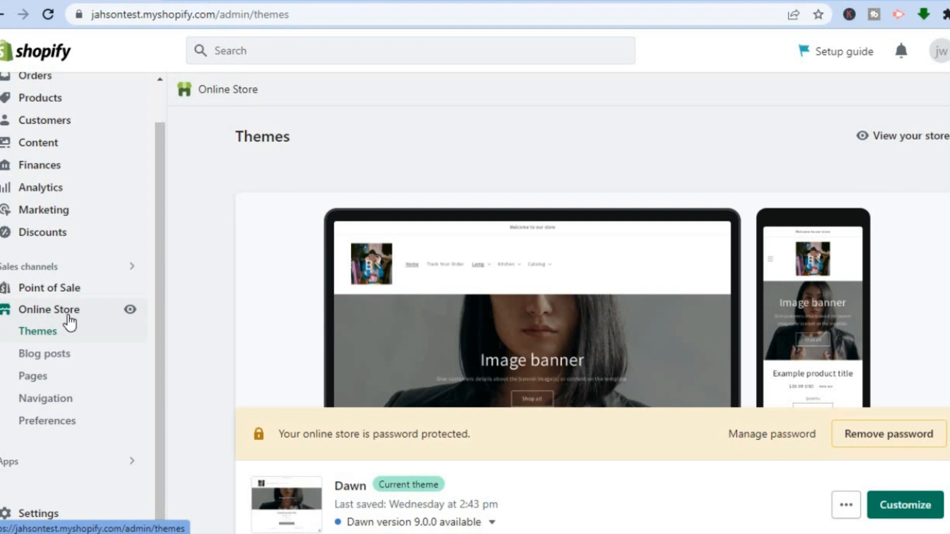
pyautogui.click(48, 401)
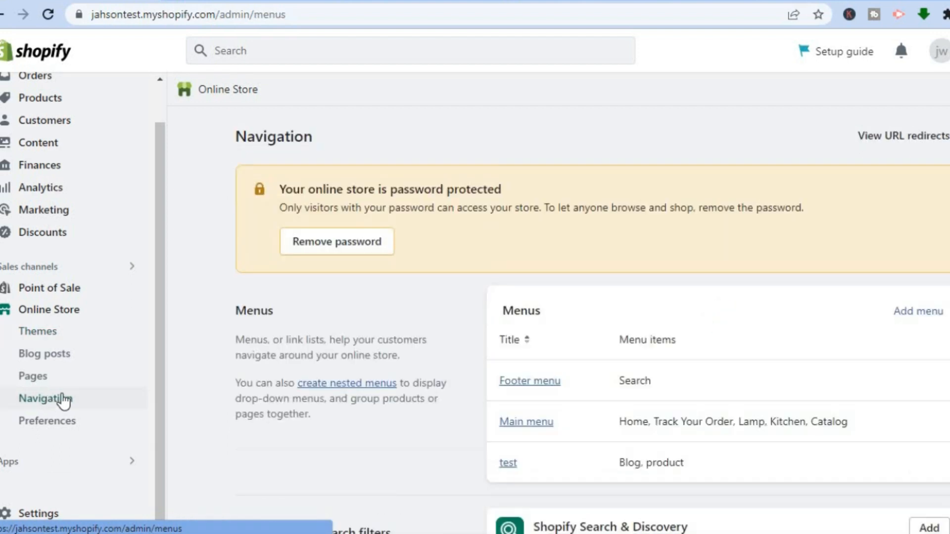
pyautogui.click(525, 422)
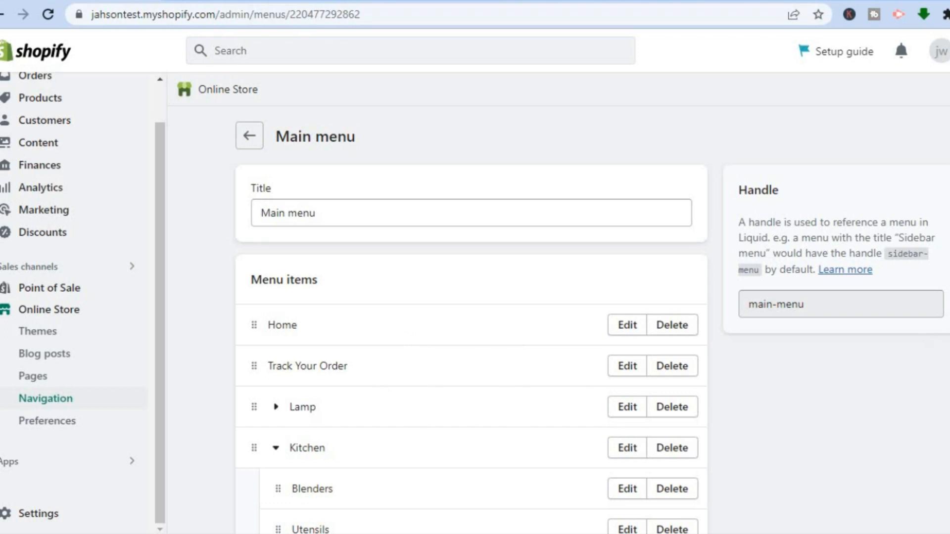
pyautogui.scroll(-3, 470, 297)
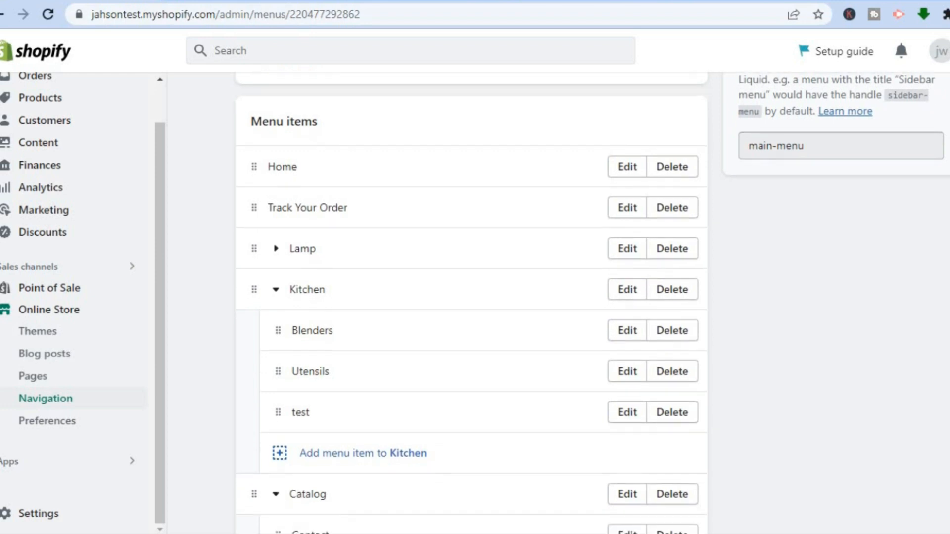
pyautogui.scroll(-1, 470, 296)
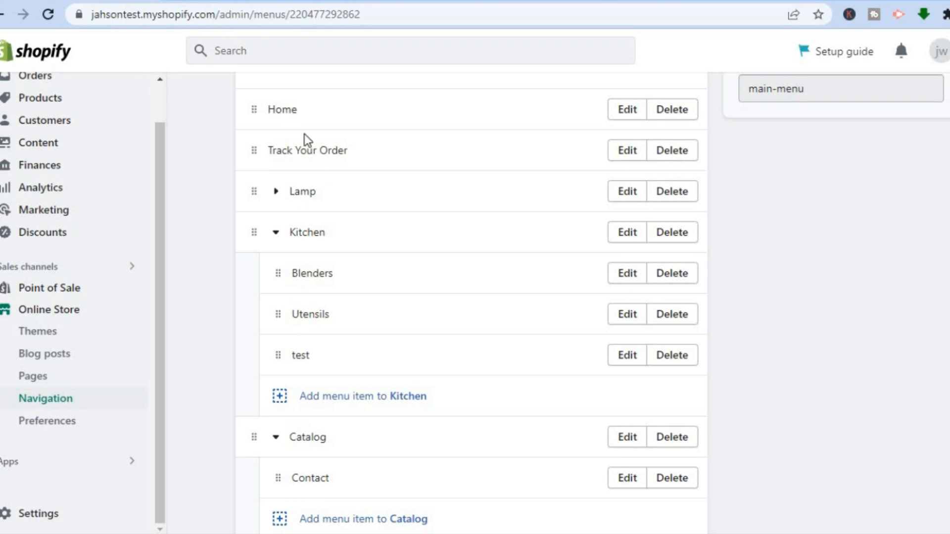
# Step: Check the Kitchen and Catalog dropdowns in the store preview, then return to the Main menu settings
pyautogui.click(230, 2)
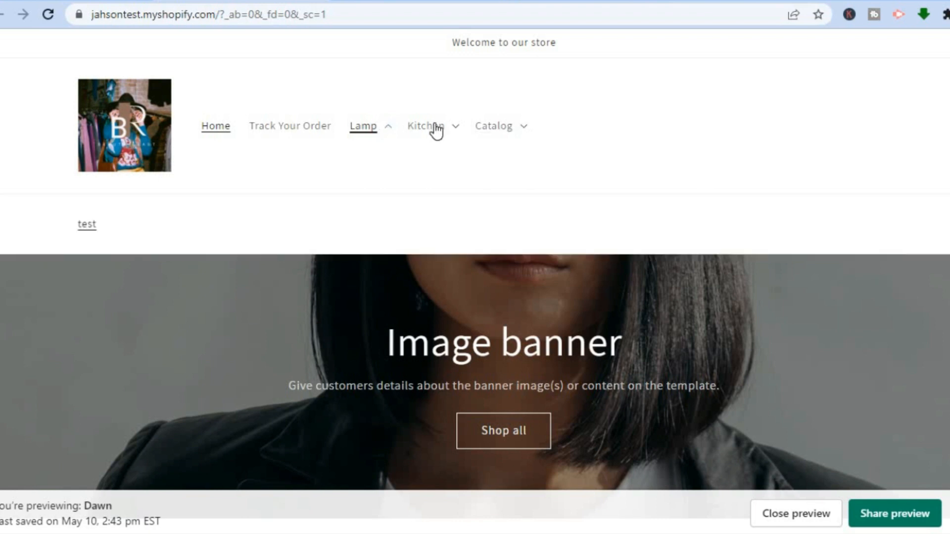
pyautogui.click(451, 130)
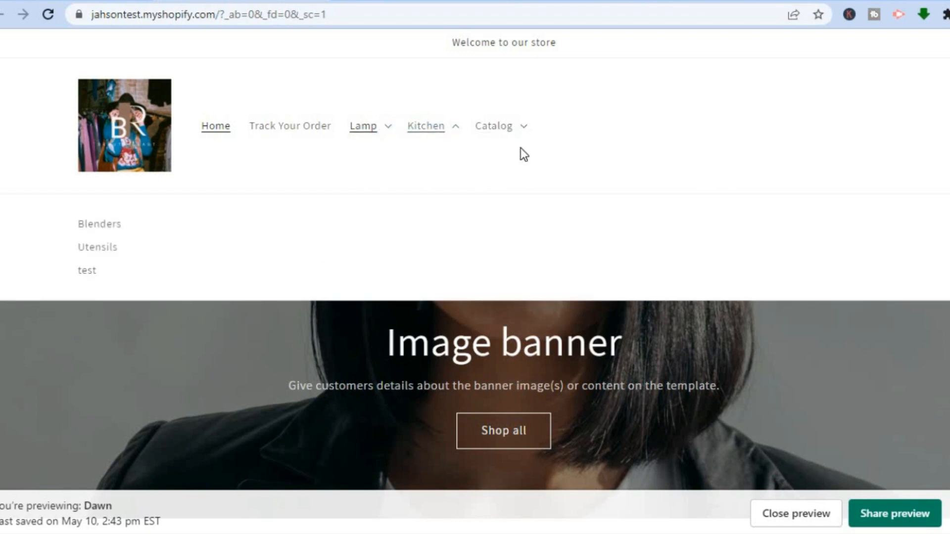
pyautogui.click(518, 132)
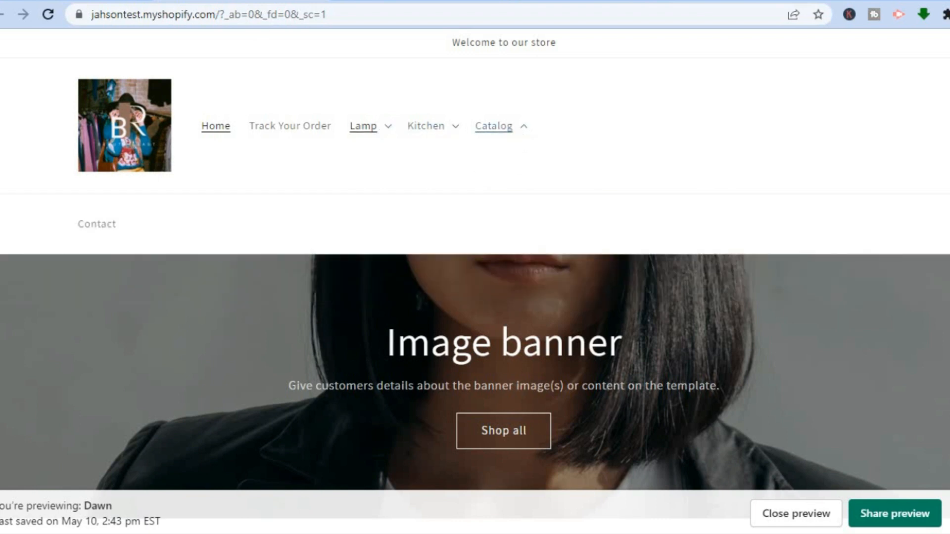
pyautogui.click(76, 1)
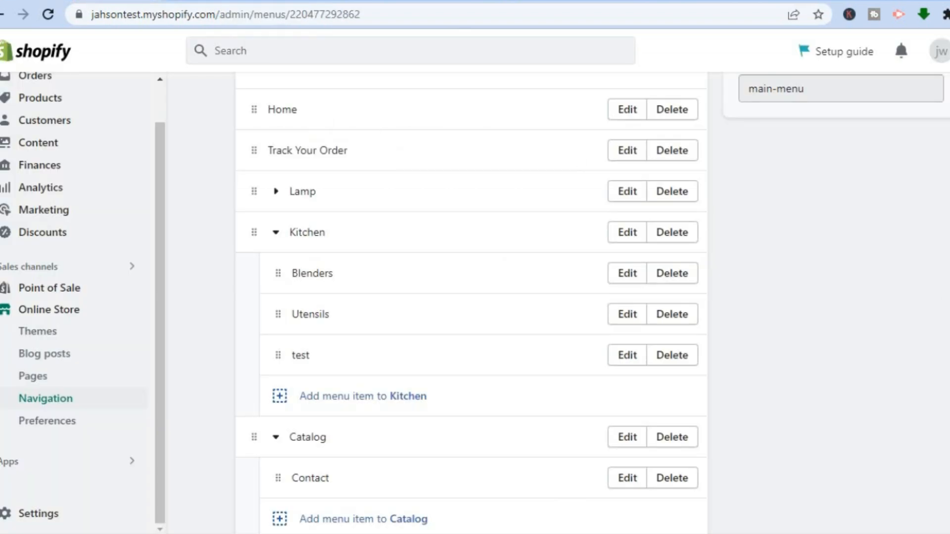
# Step: Add a top-level item named "About us" to the Main menu, linked to the Contact page
pyautogui.scroll(-2, 456, 464)
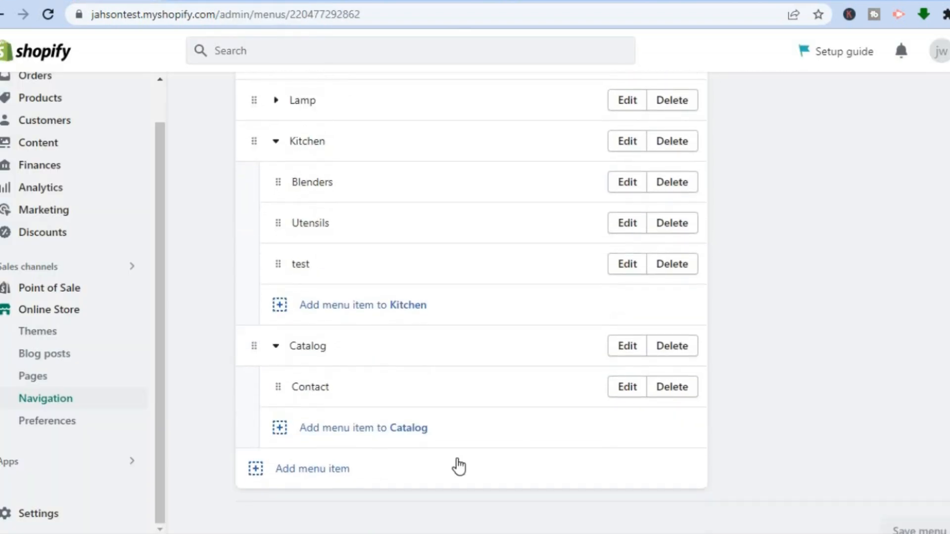
pyautogui.click(313, 469)
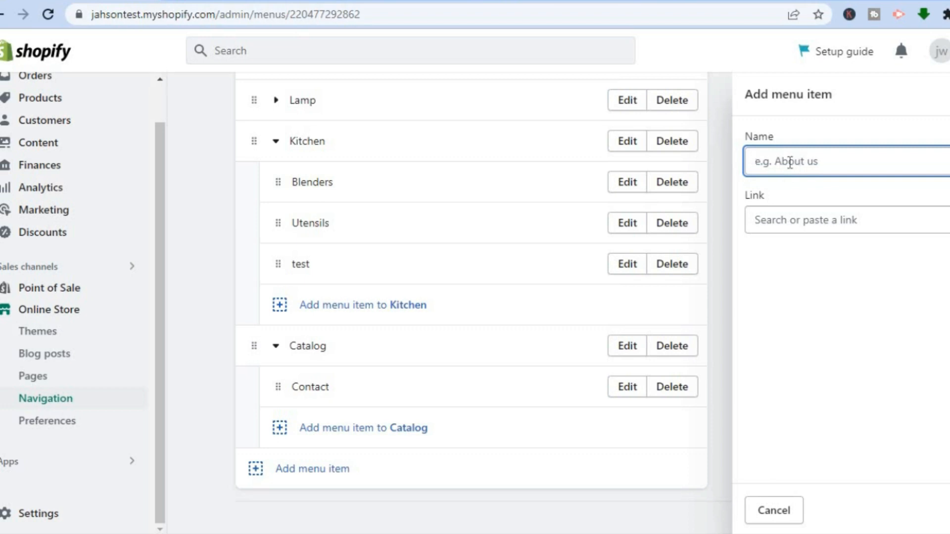
pyautogui.write('About us')
pyautogui.click(816, 221)
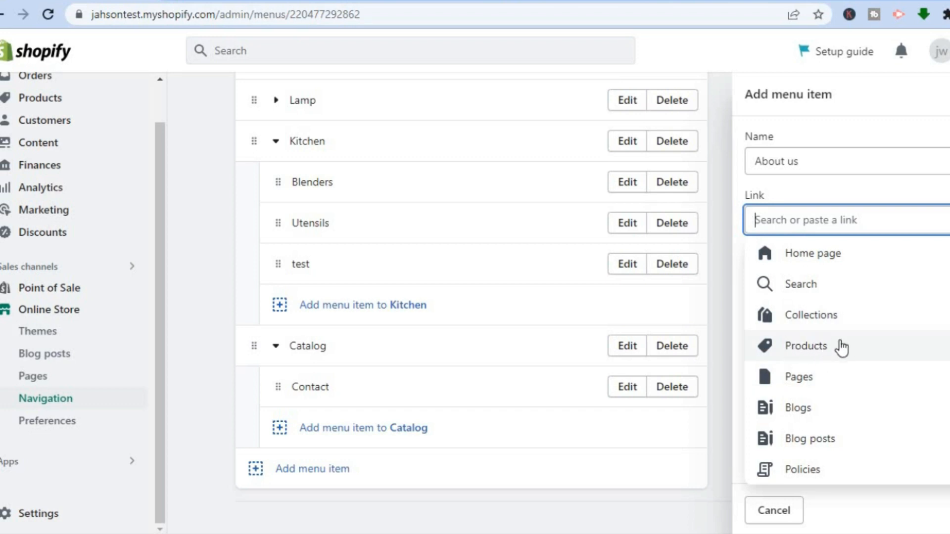
pyautogui.click(811, 345)
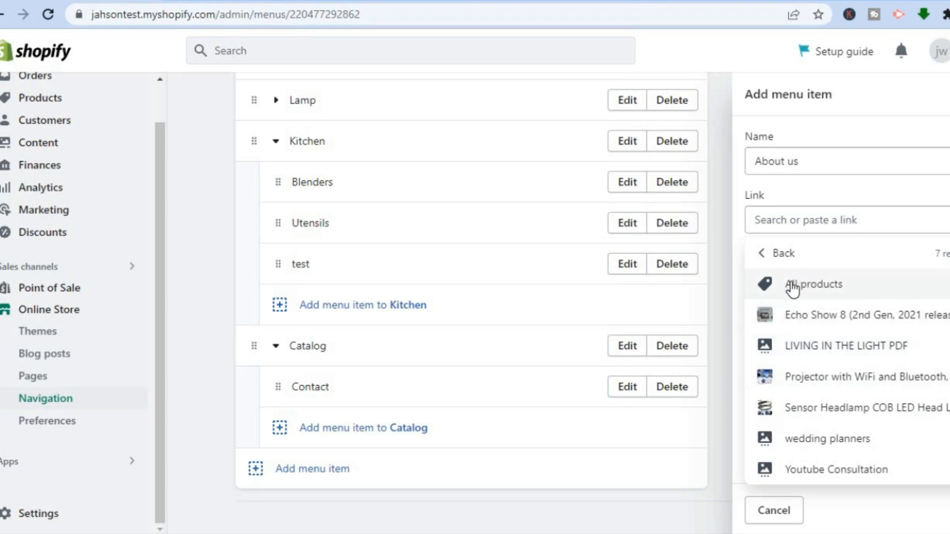
pyautogui.click(764, 257)
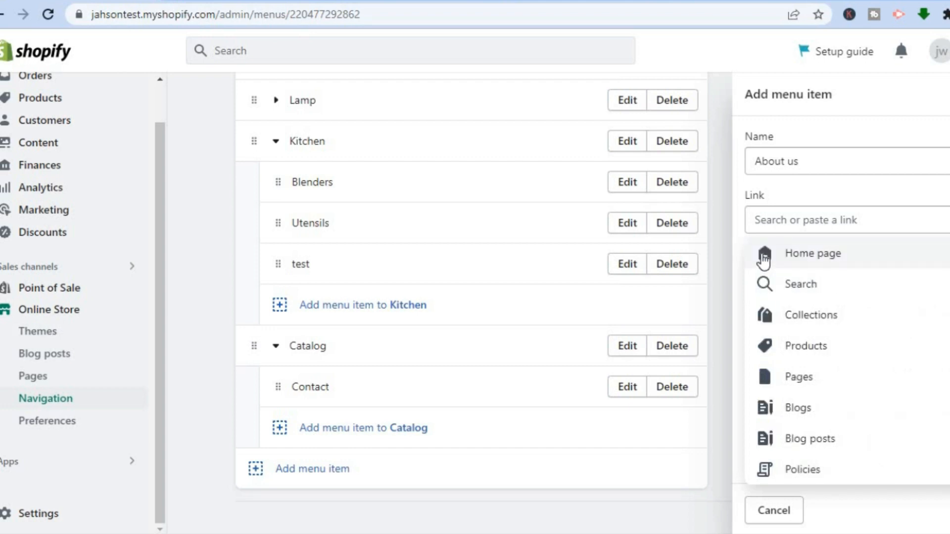
pyautogui.click(806, 386)
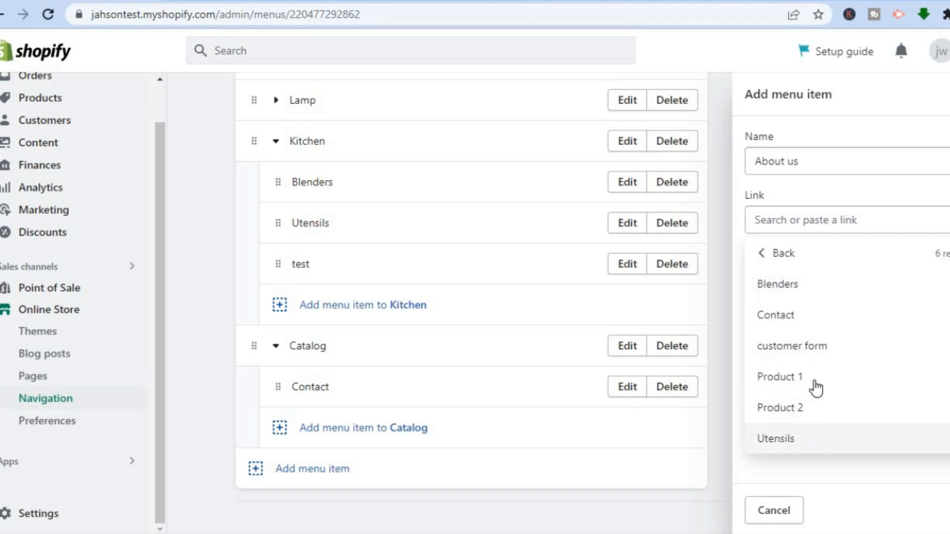
pyautogui.click(791, 319)
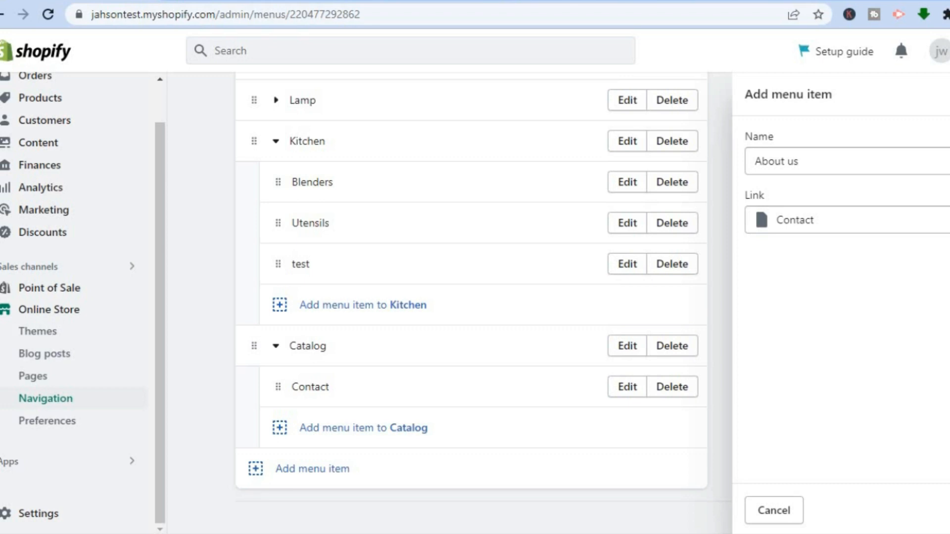
pyautogui.click(948, 510)
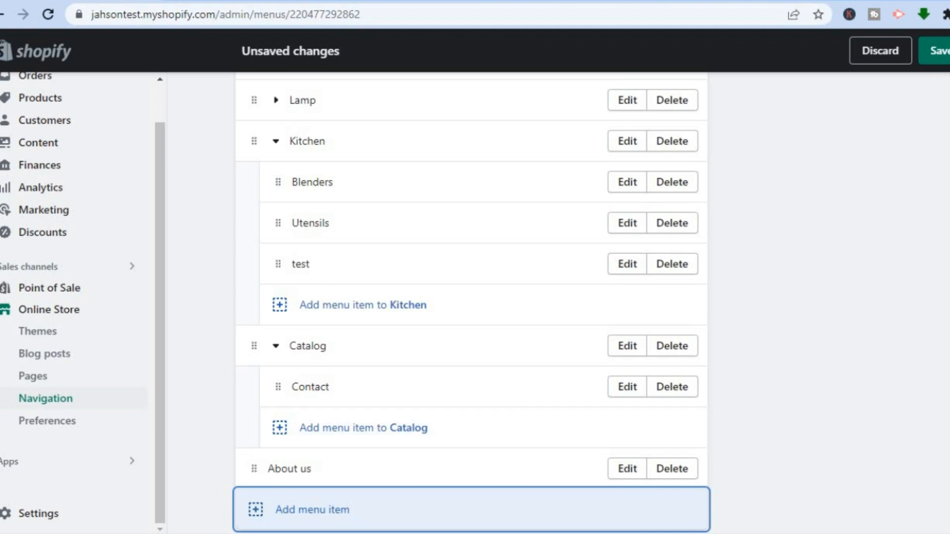
# Step: Nest the About us item under Home in the Main menu and save the menu
pyautogui.scroll(3, 369, 121)
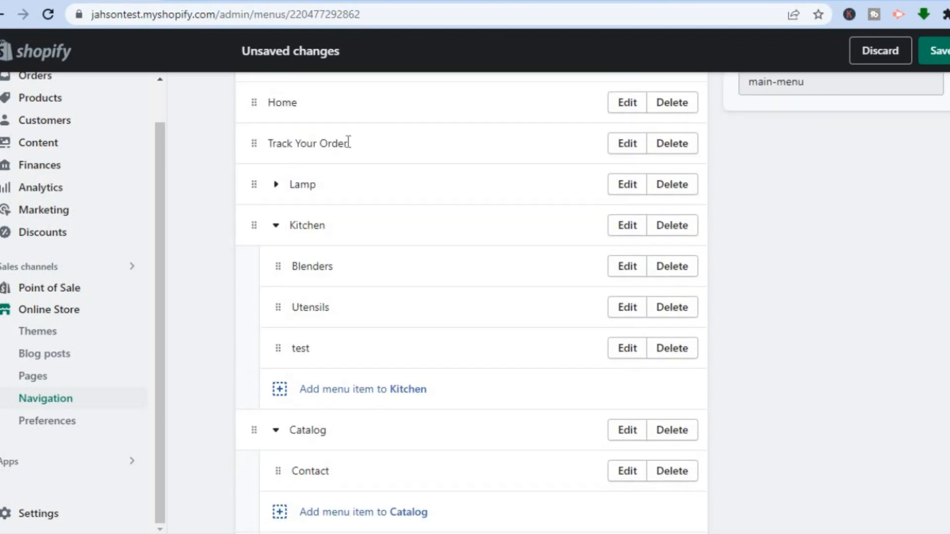
pyautogui.scroll(-3, 349, 344)
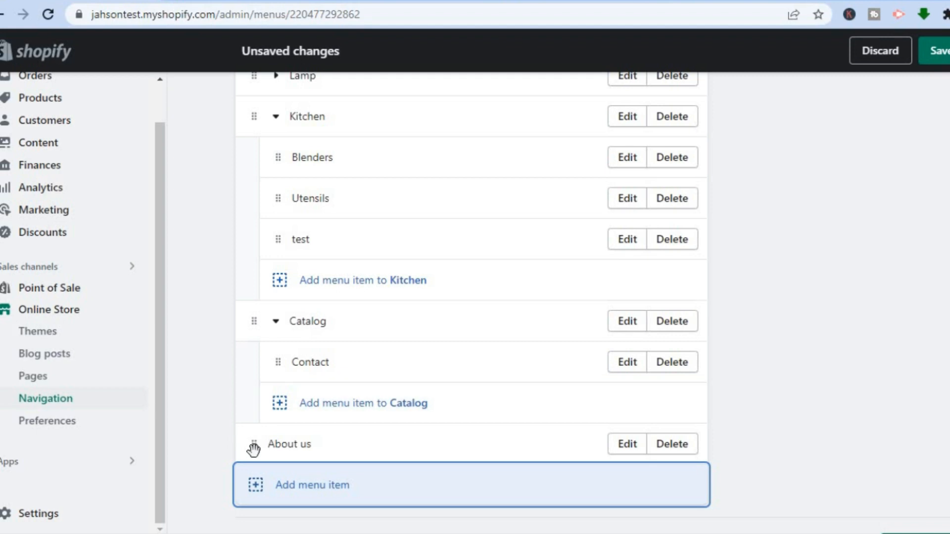
pyautogui.moveTo(254, 450); pyautogui.dragTo(334, 242)
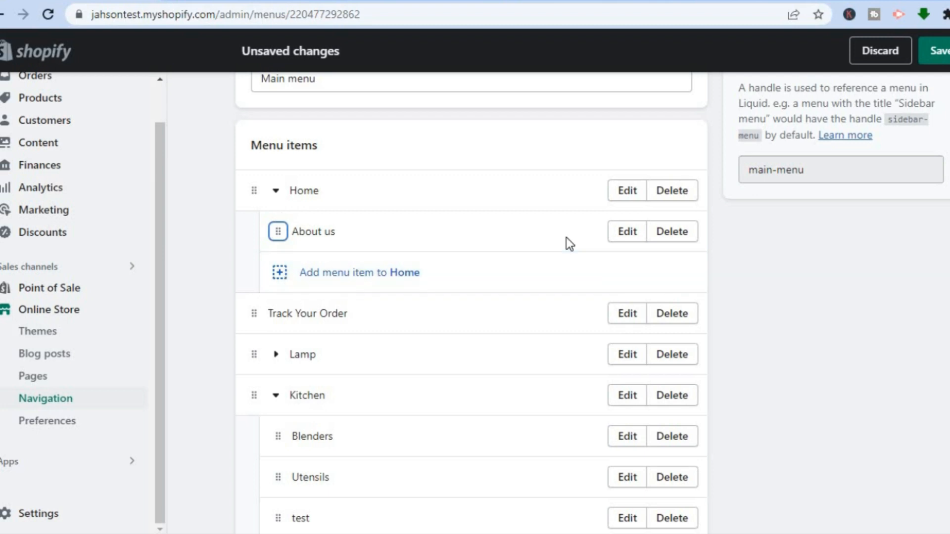
pyautogui.click(943, 51)
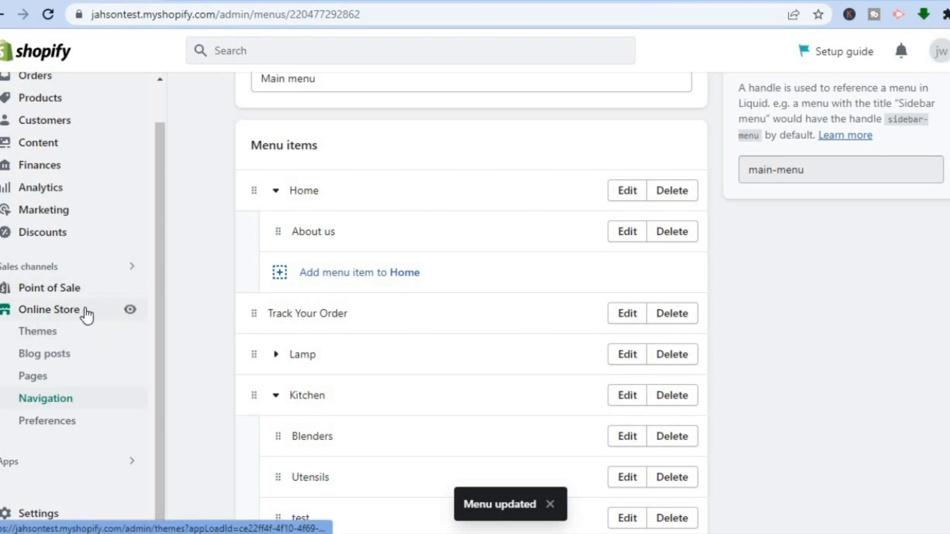
# Step: View the live online store and check the Home dropdown in the header for the About us submenu item
pyautogui.click(131, 312)
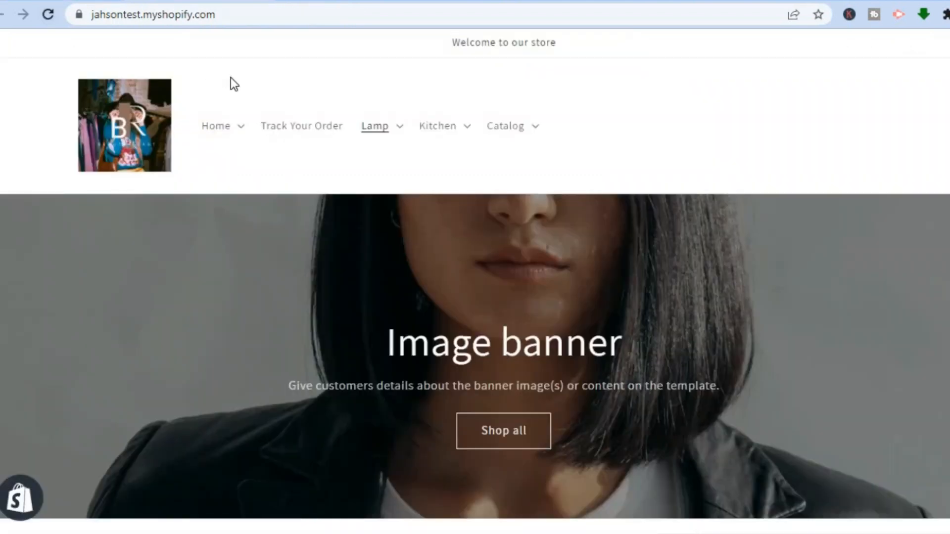
pyautogui.click(244, 133)
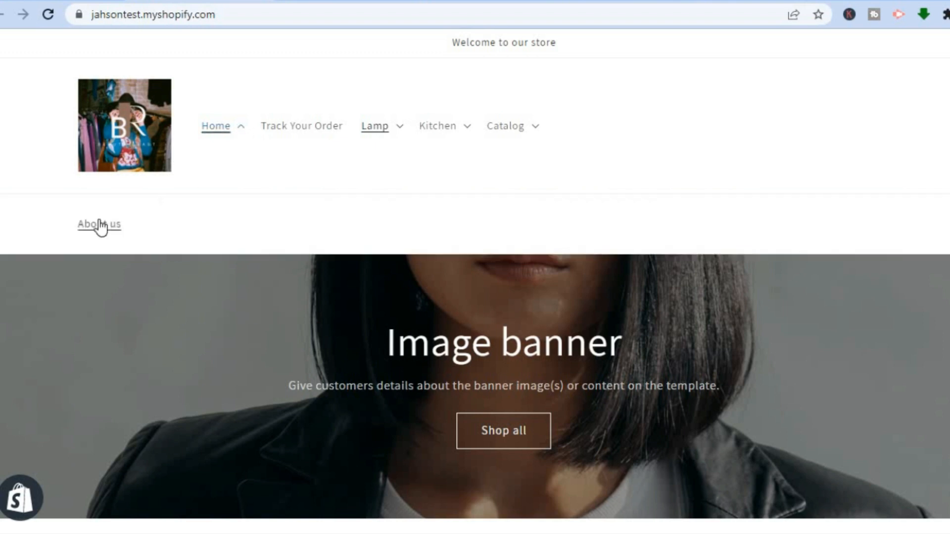
pyautogui.click(241, 131)
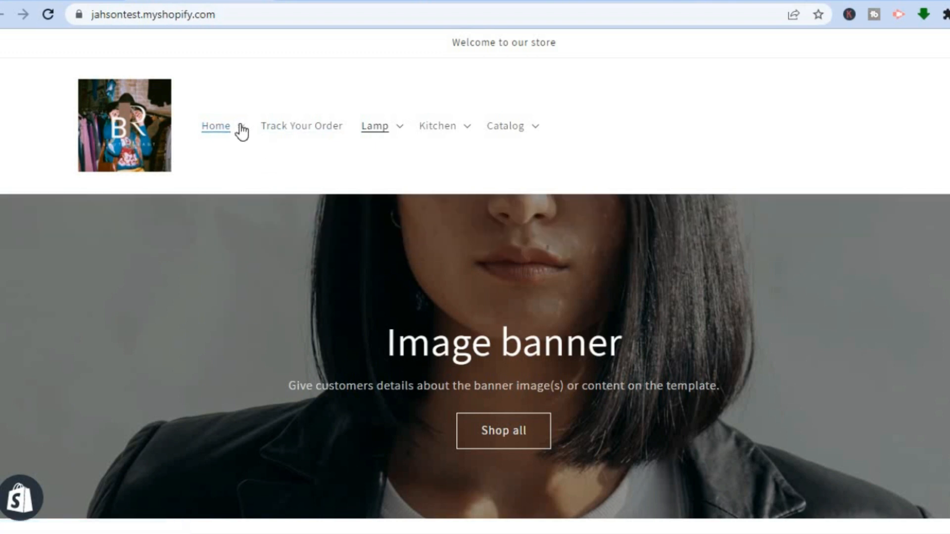
pyautogui.click(242, 132)
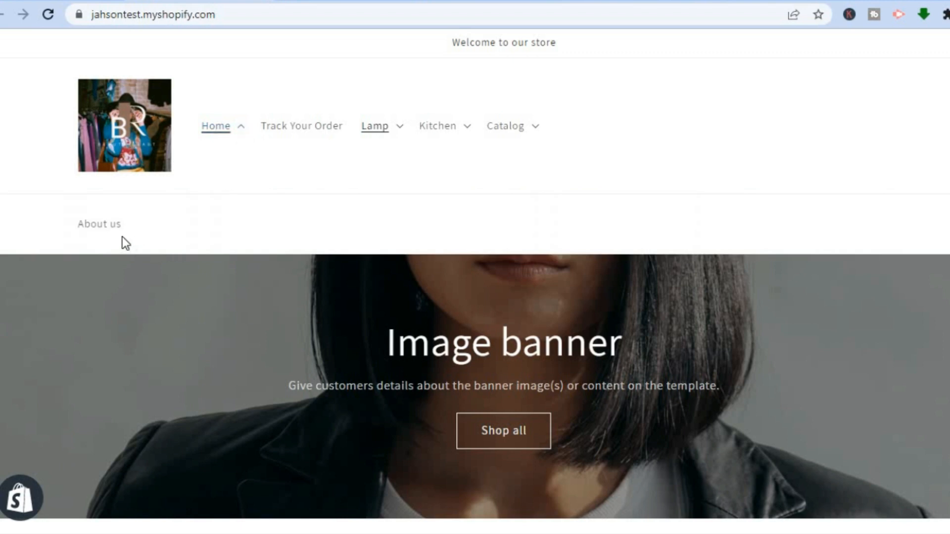
pyautogui.click(231, 134)
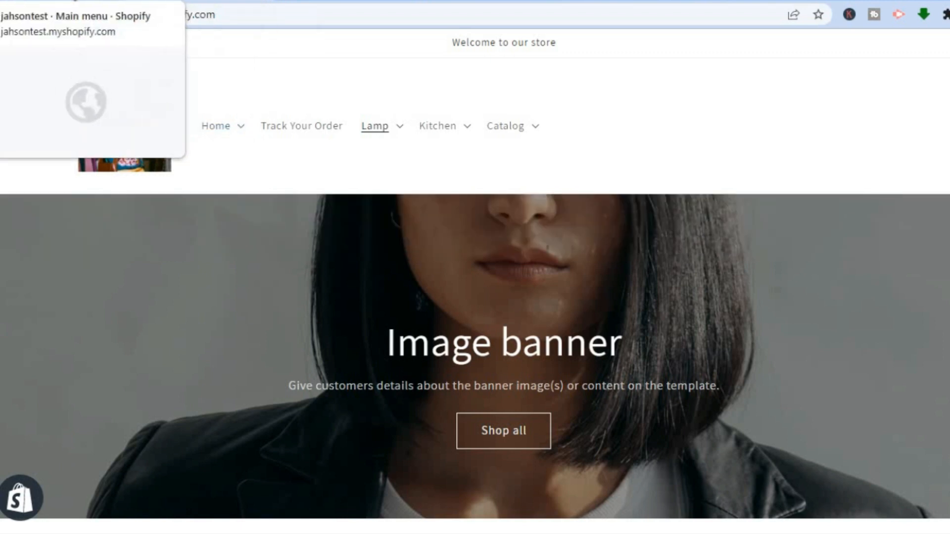
# Step: Back in the Main menu settings, remove the About us item from under Home and save the menu
pyautogui.click(84, 1)
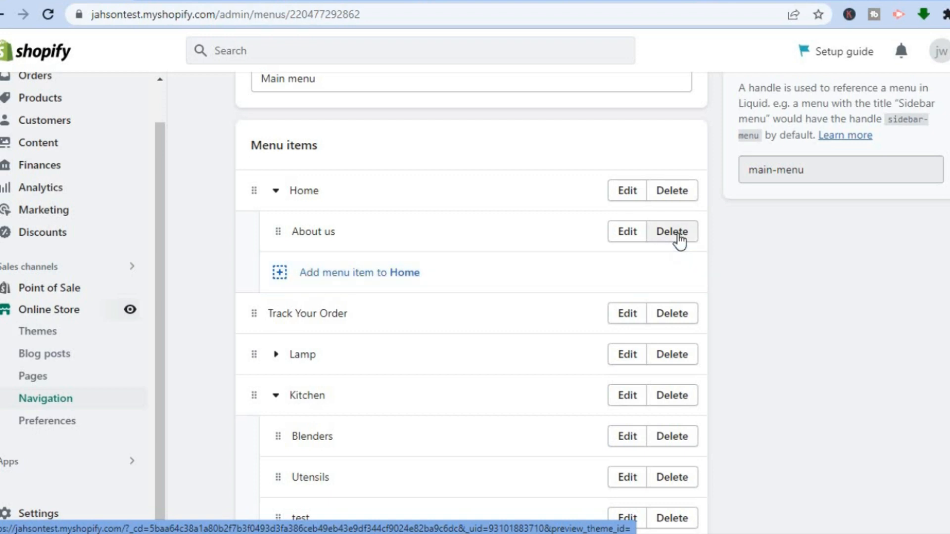
pyautogui.click(678, 234)
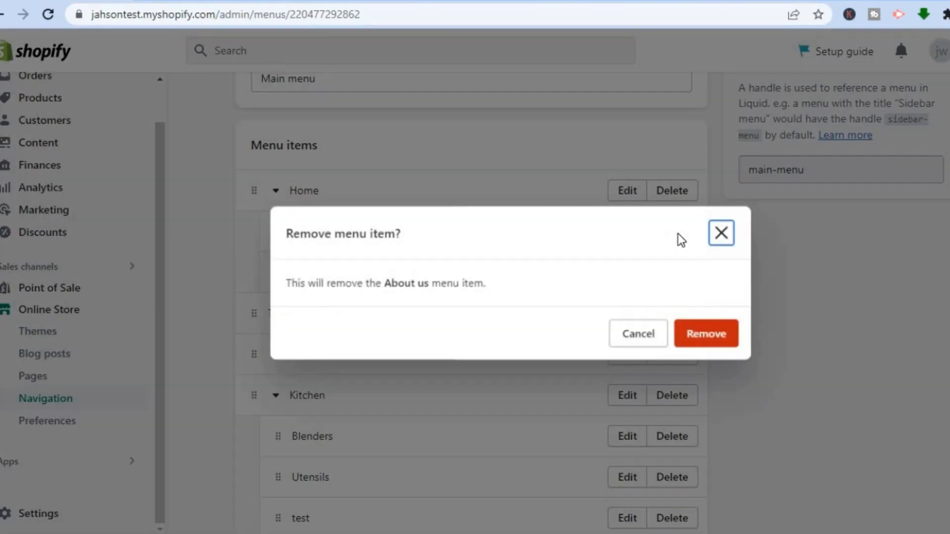
pyautogui.click(721, 338)
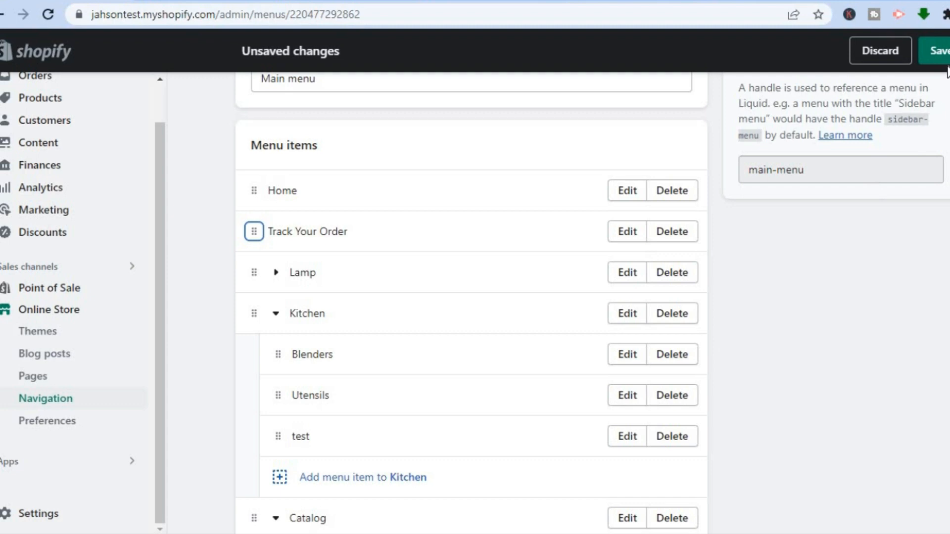
pyautogui.click(944, 50)
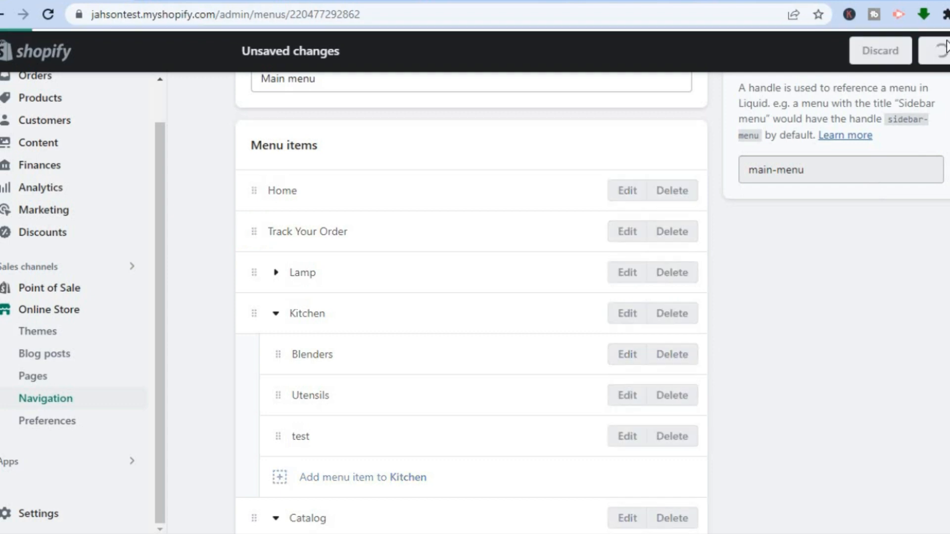